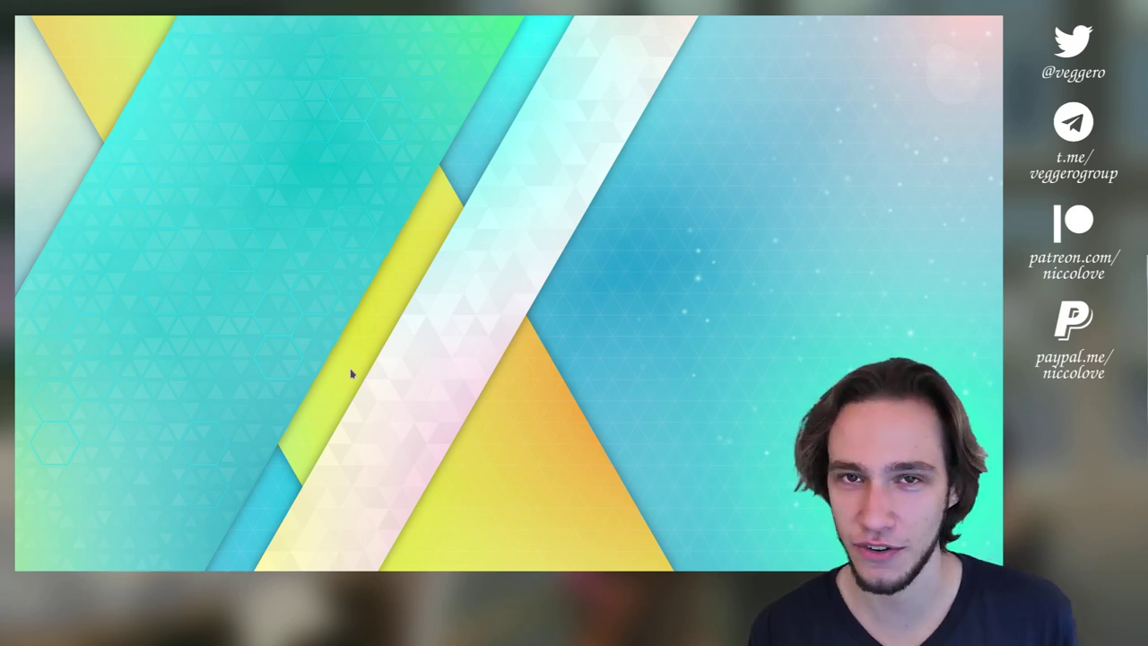
- Apply the Kay image as the desktop wallpaper from Configure Desktop and Wallpaper
right_click(350, 373)
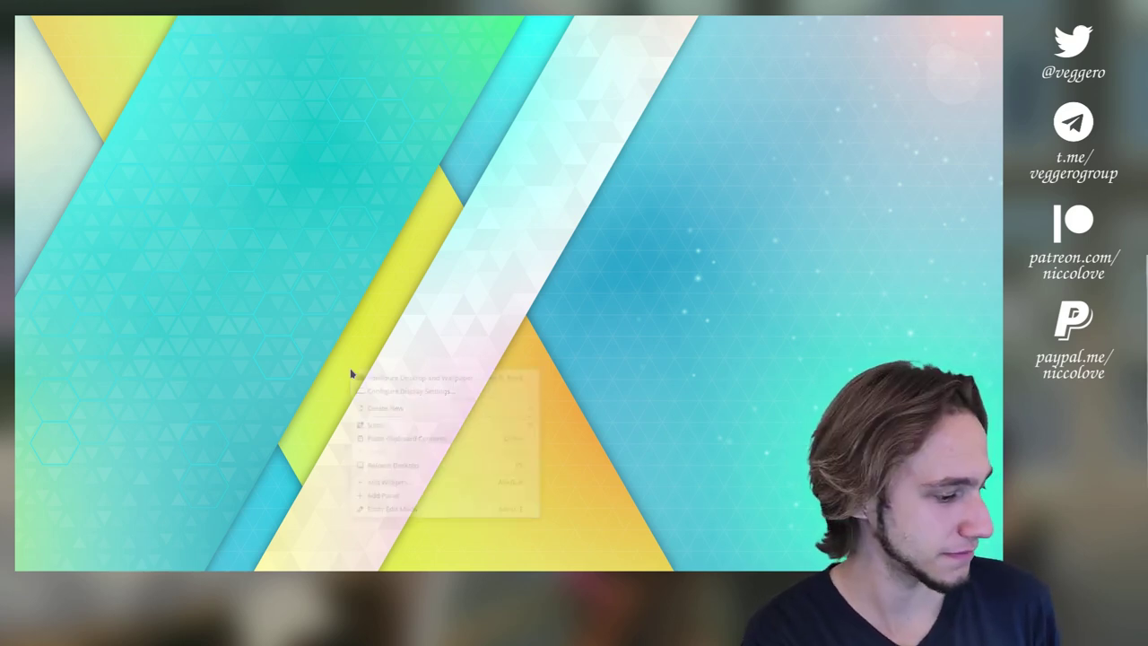
right_click(352, 373)
left_click(363, 381)
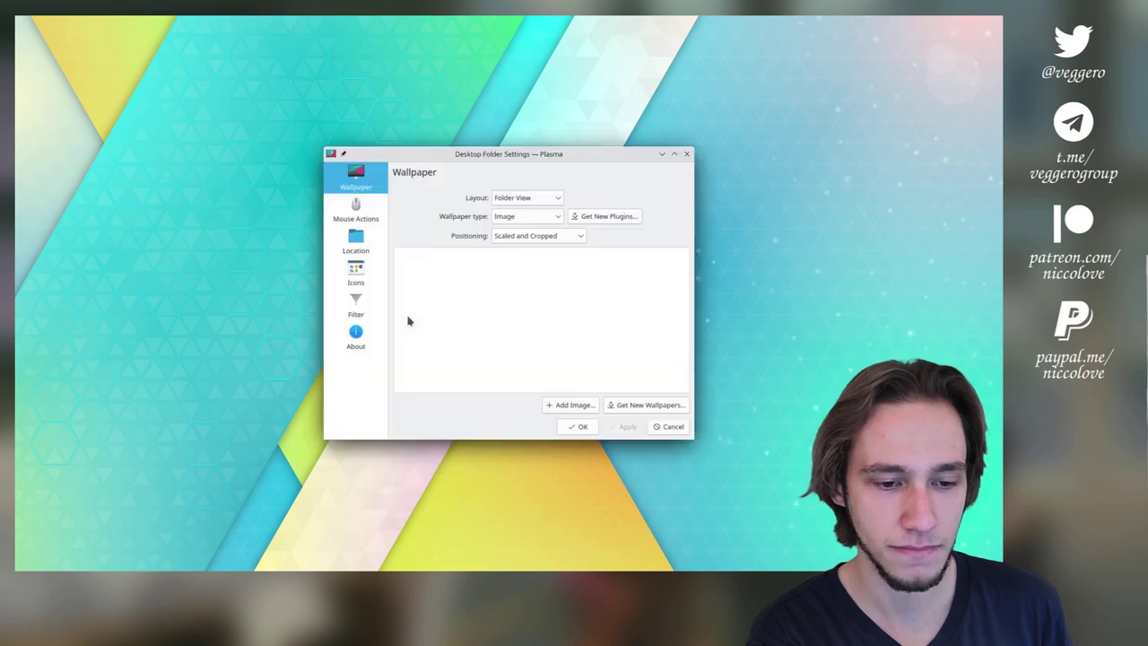
left_click_drag(452, 160, 392, 129)
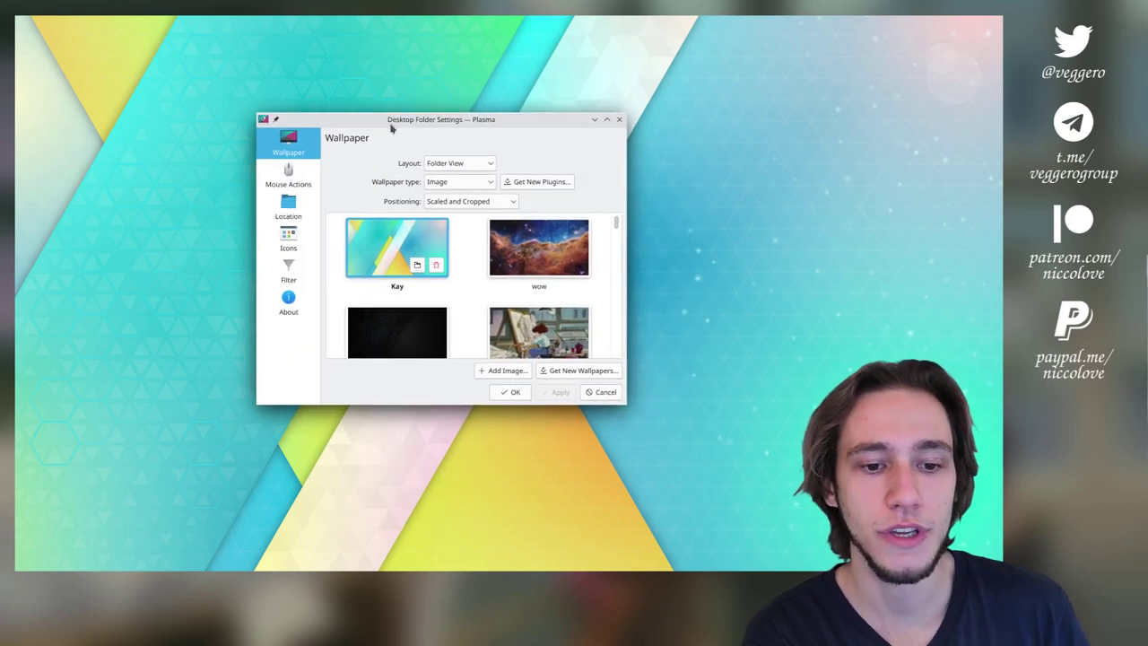
scroll(414, 265, "down", 3)
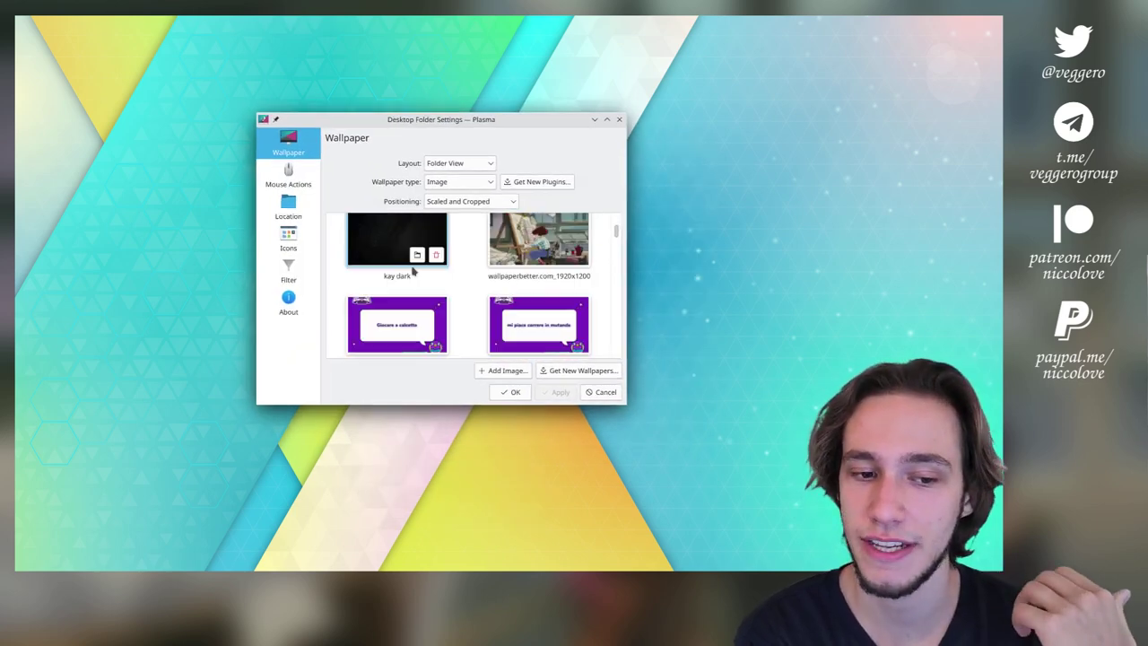
scroll(471, 265, "down", 2)
scroll(471, 264, "up", 3)
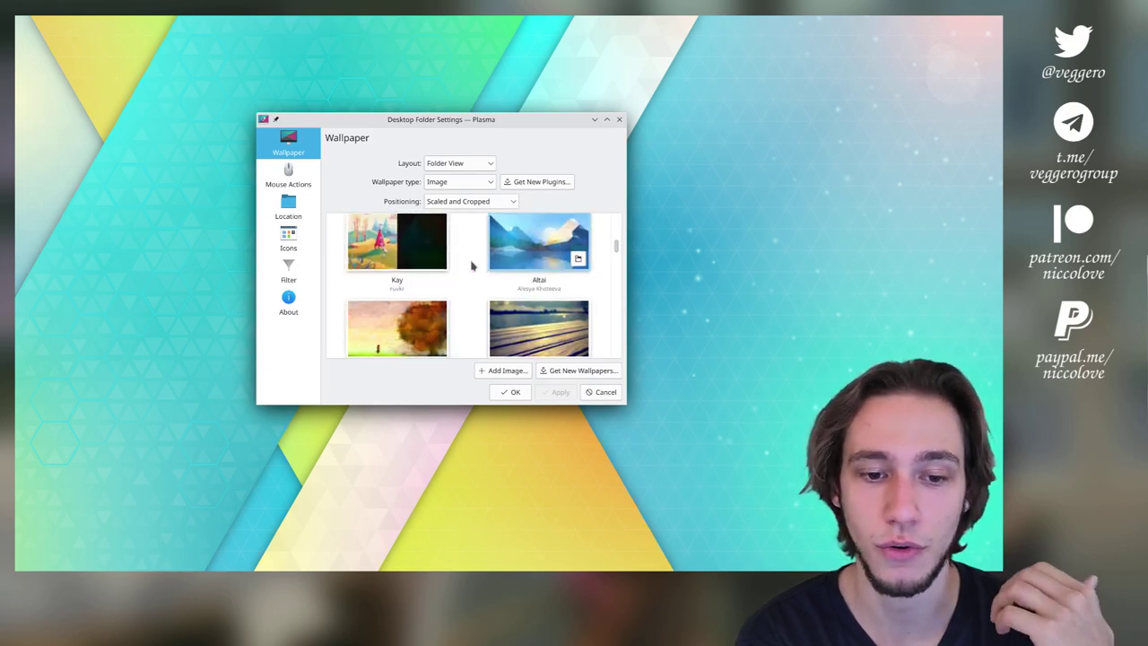
left_click(403, 265)
left_click(556, 392)
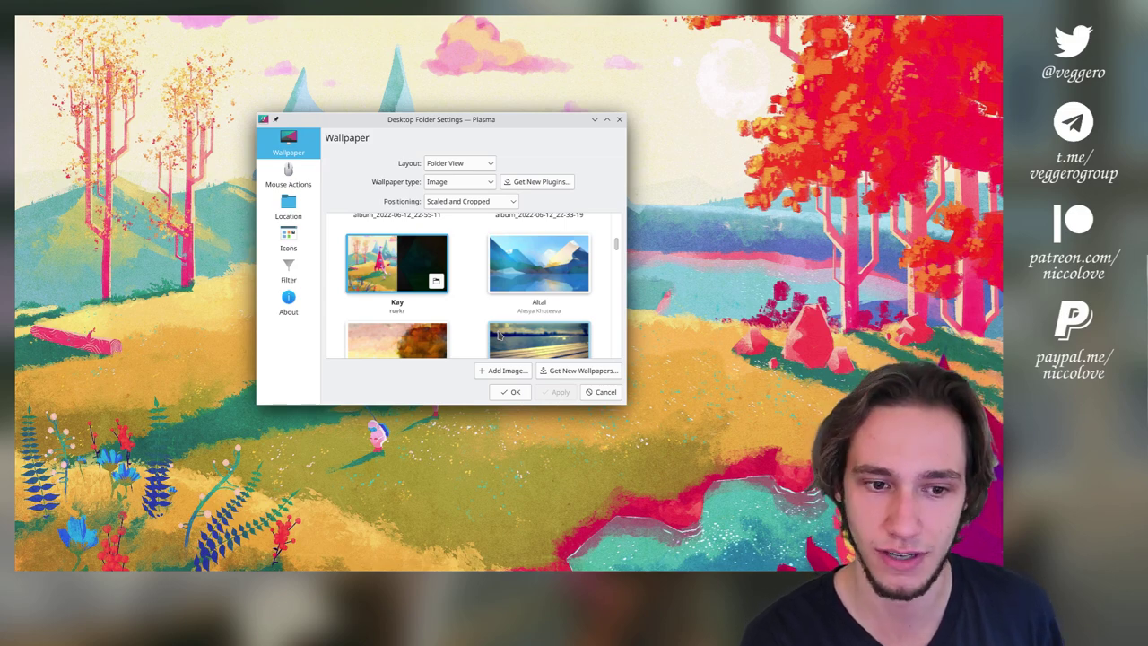
- Apply the Breeze Dark colour scheme in Appearance > Colors, then minimize System Settings and Alt+Tab
left_click(116, 357)
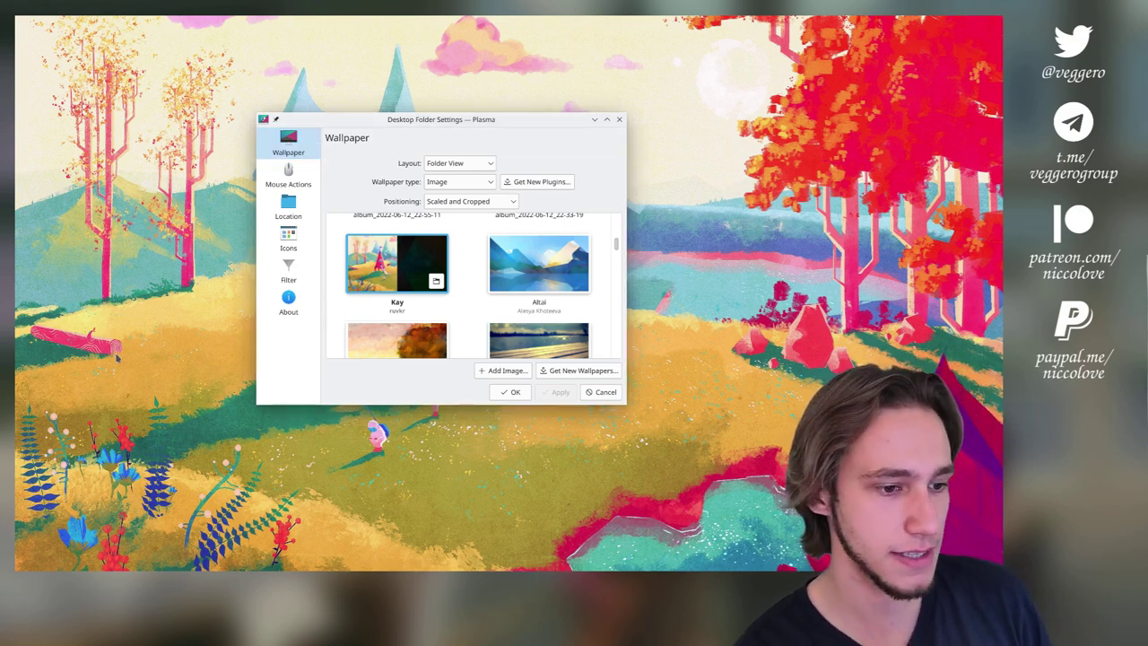
left_click(302, 394)
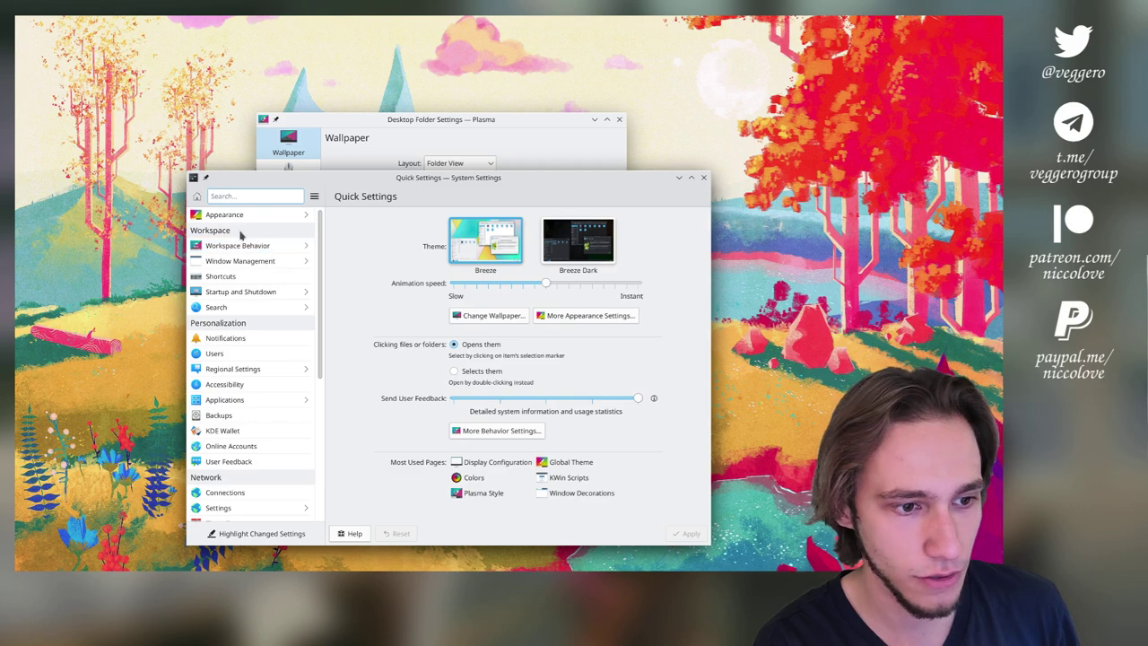
left_click(224, 215)
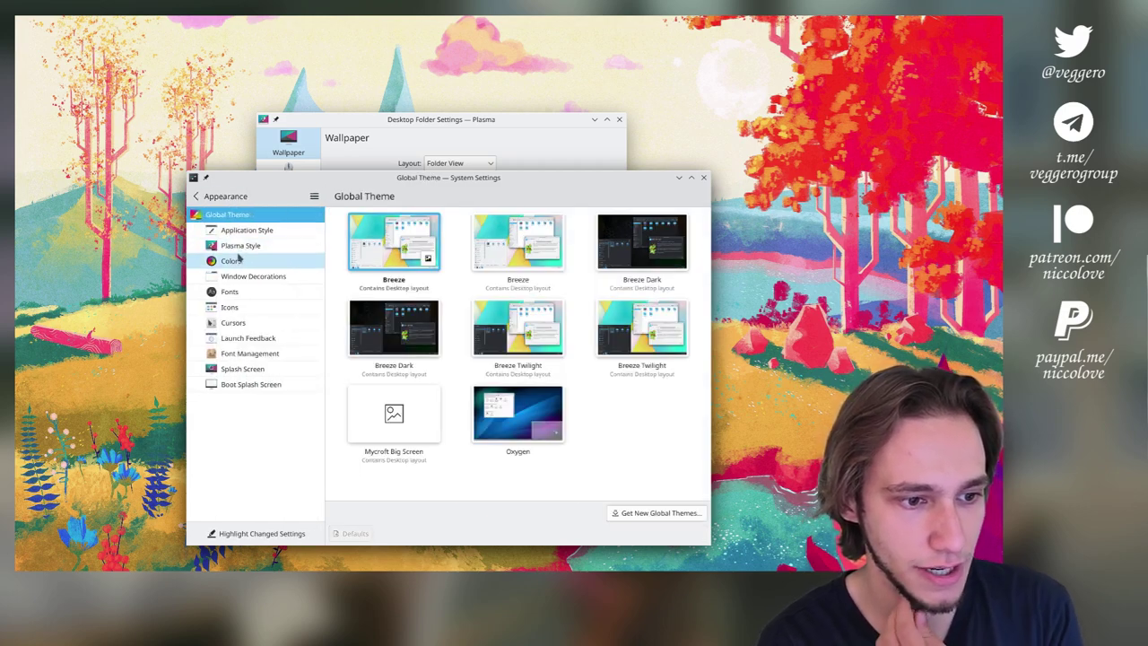
left_click(254, 259)
left_click(606, 319)
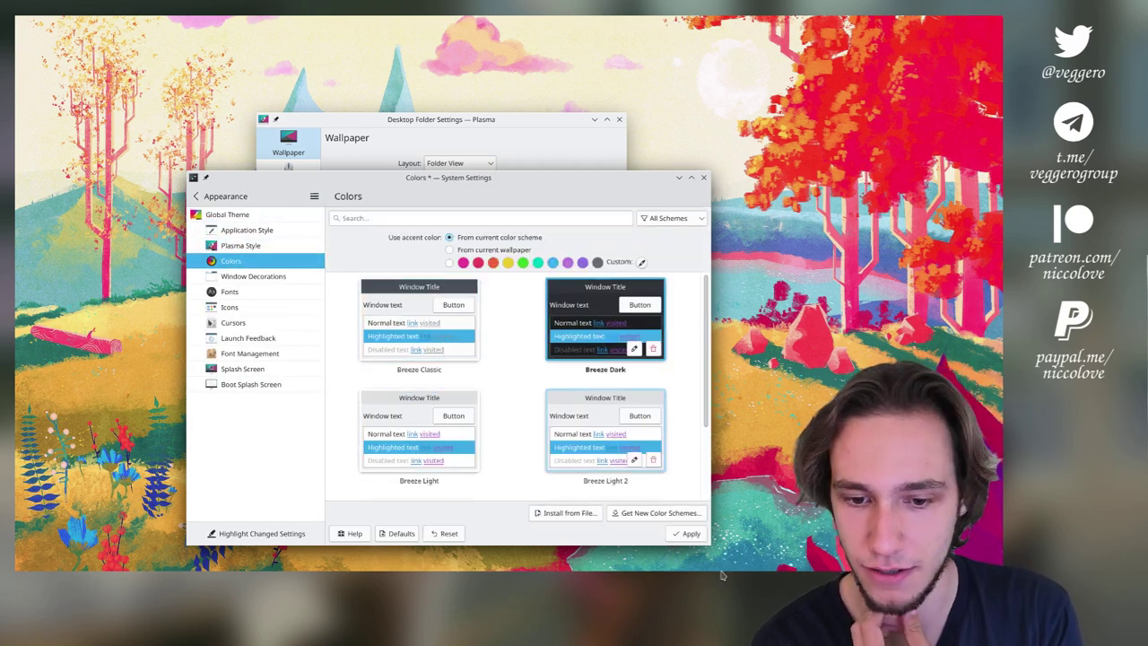
left_click(686, 533)
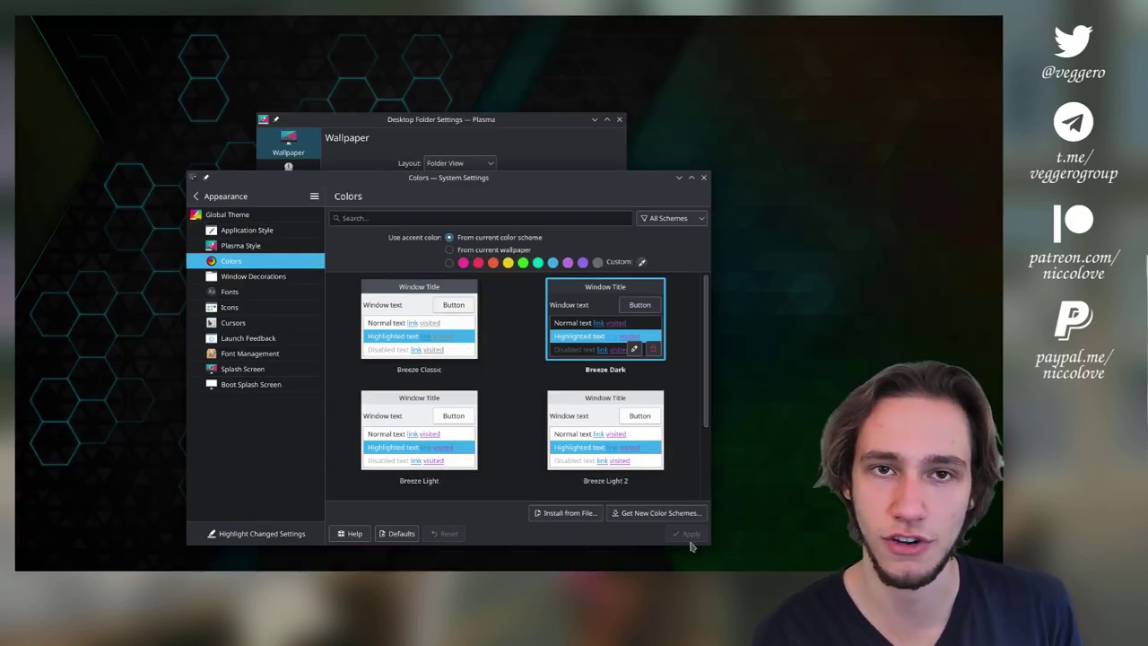
left_click(680, 177)
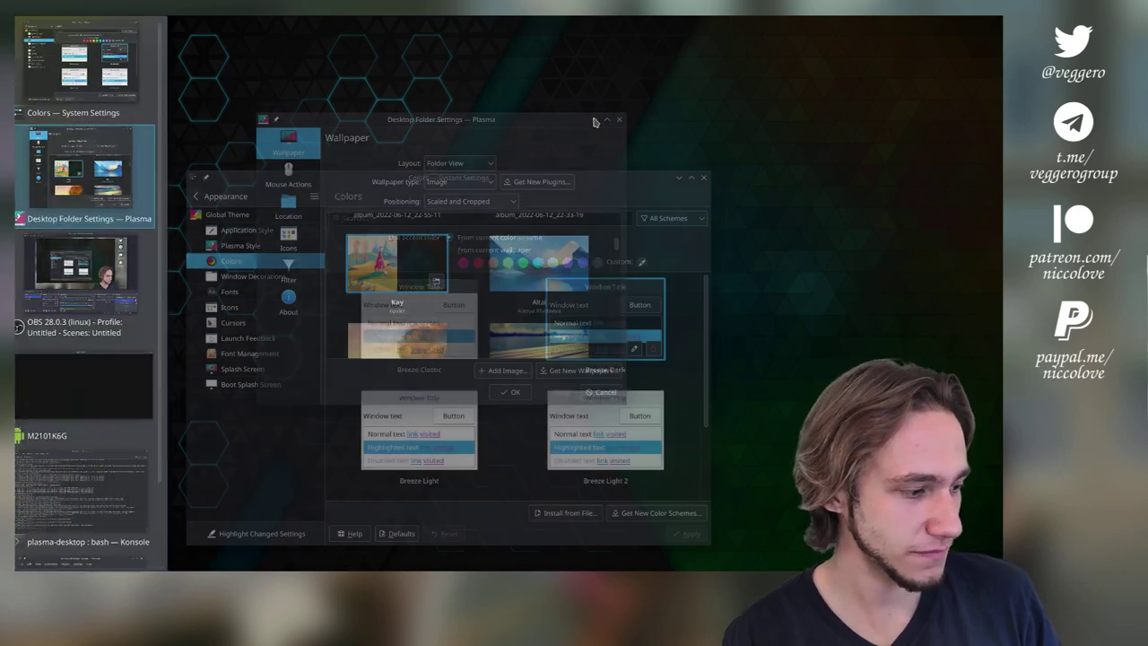
key("alt+Tab")
key("alt+Tab")
key("alt+Tab")
key("alt+Tab")
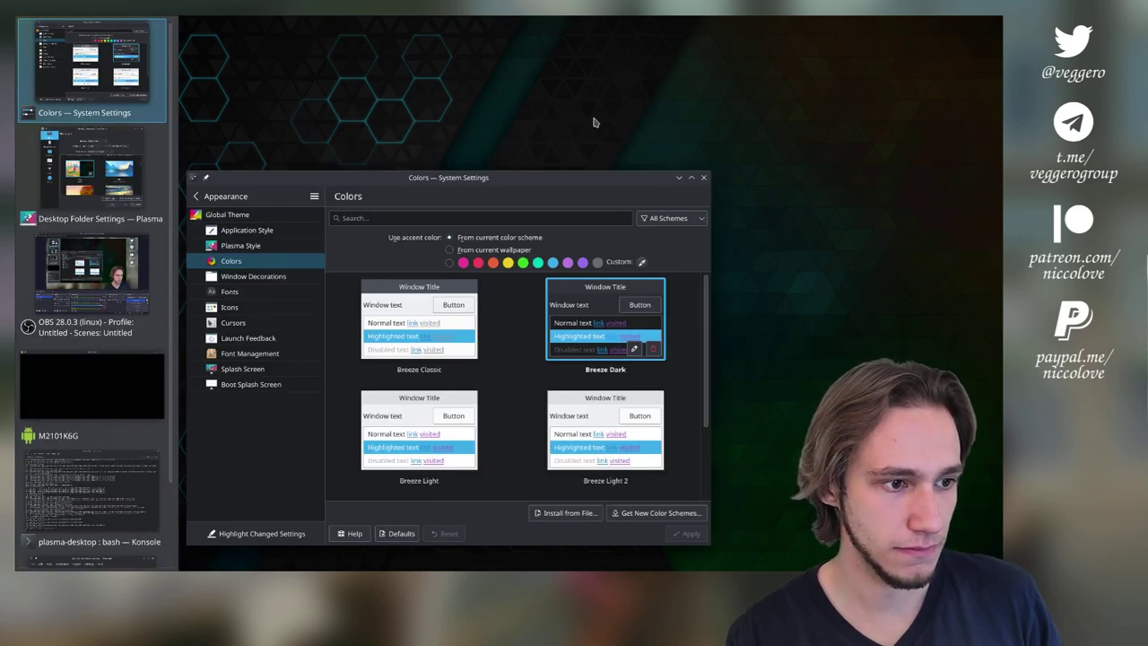
- Return to the Colors settings and apply Breeze Light, restoring the light Kay wallpaper
key("alt+Tab")
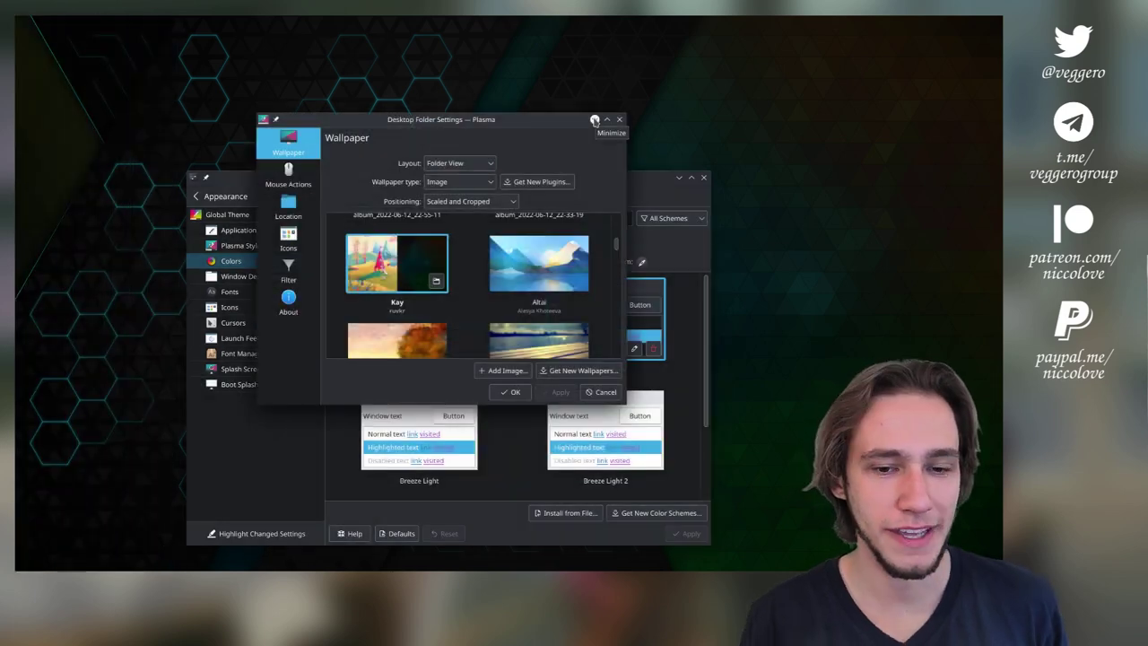
key("alt+Tab")
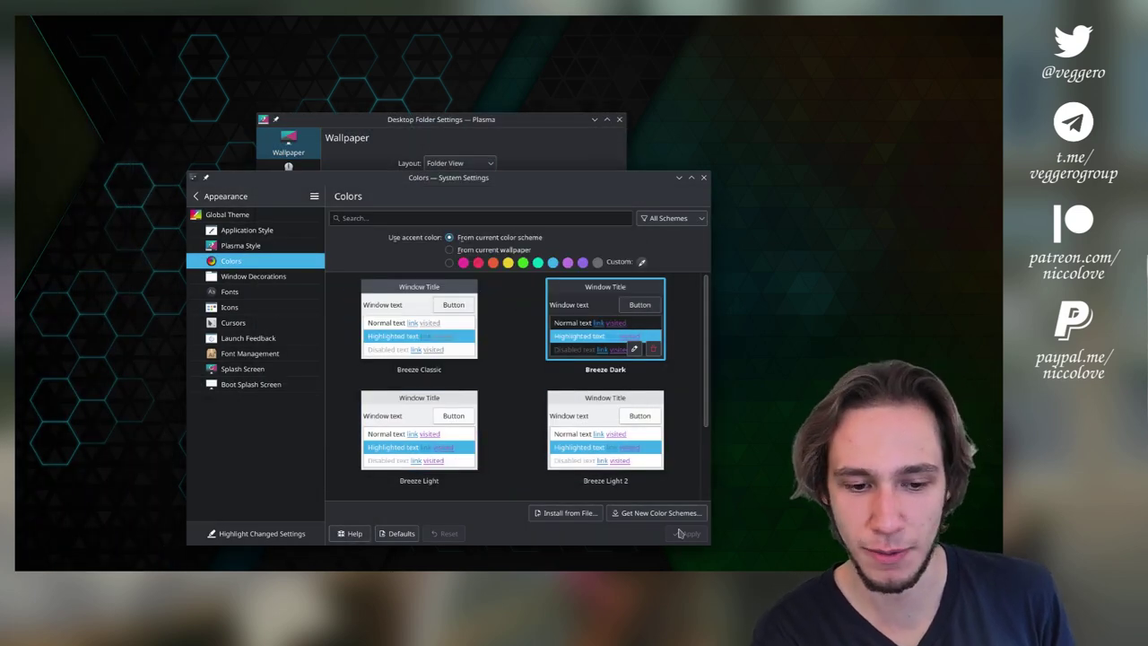
left_click(413, 418)
left_click(691, 534)
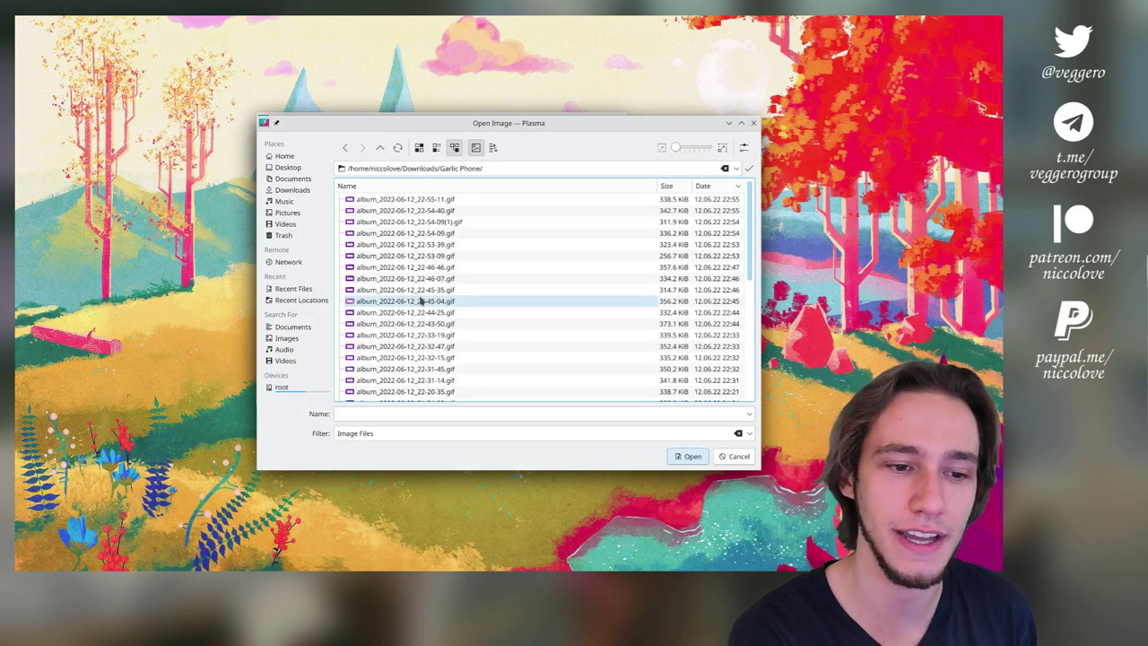
- Set album_2022-06-02_21-02-57.gif as the animated wallpaper, apply it, and confirm with OK
scroll(420, 302, "down", 10)
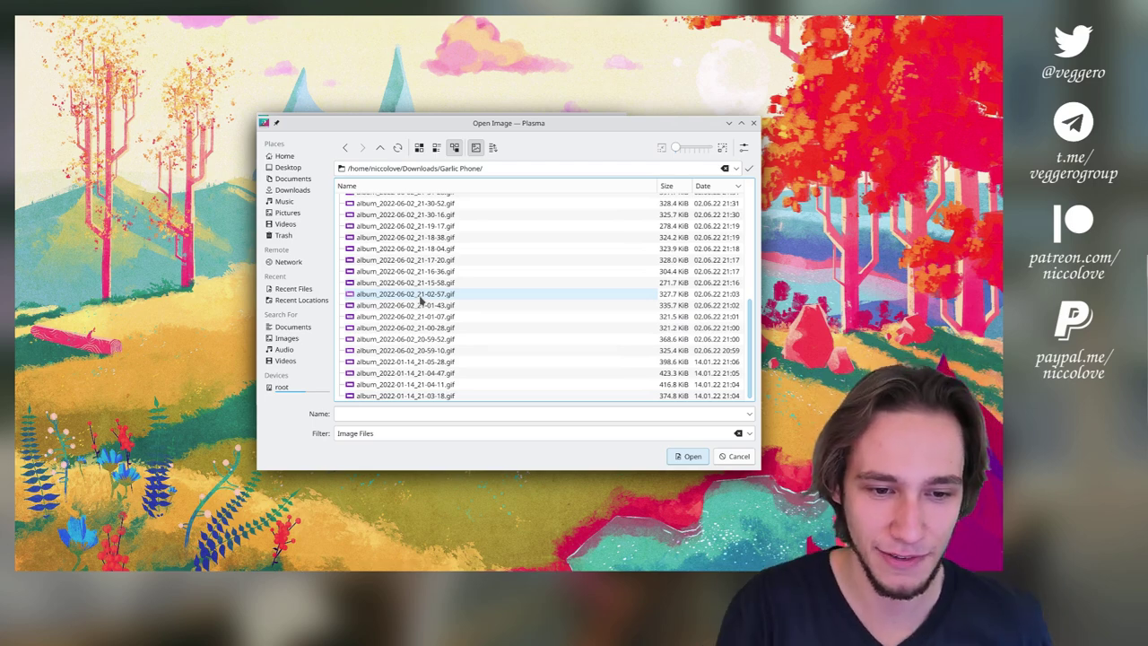
double_click(420, 301)
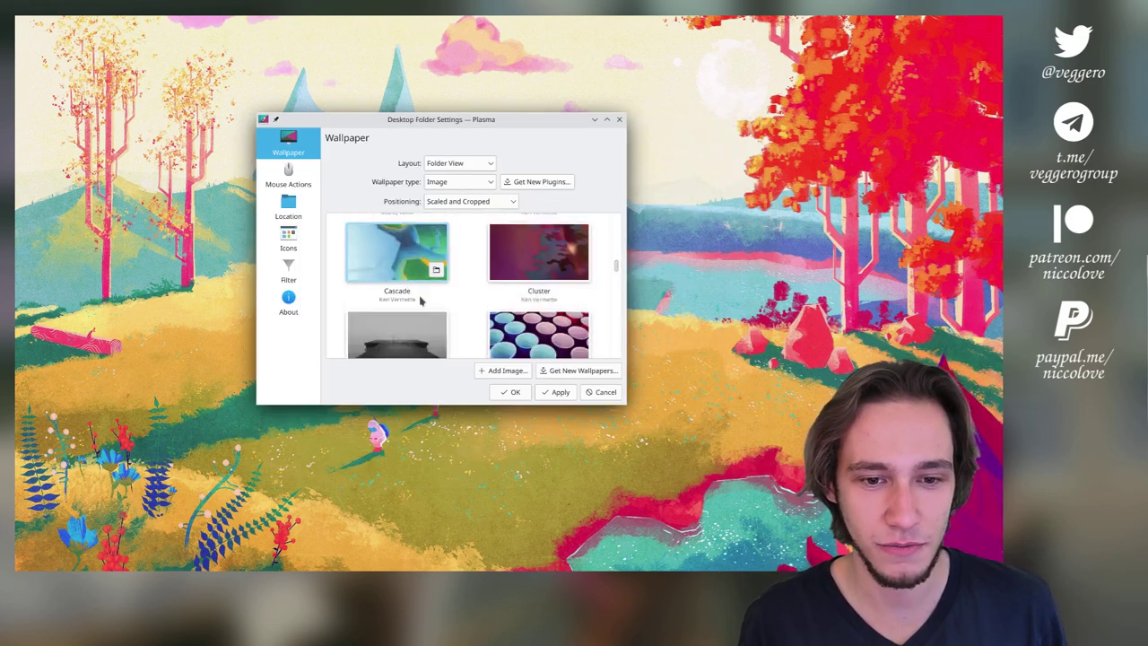
left_click(408, 258)
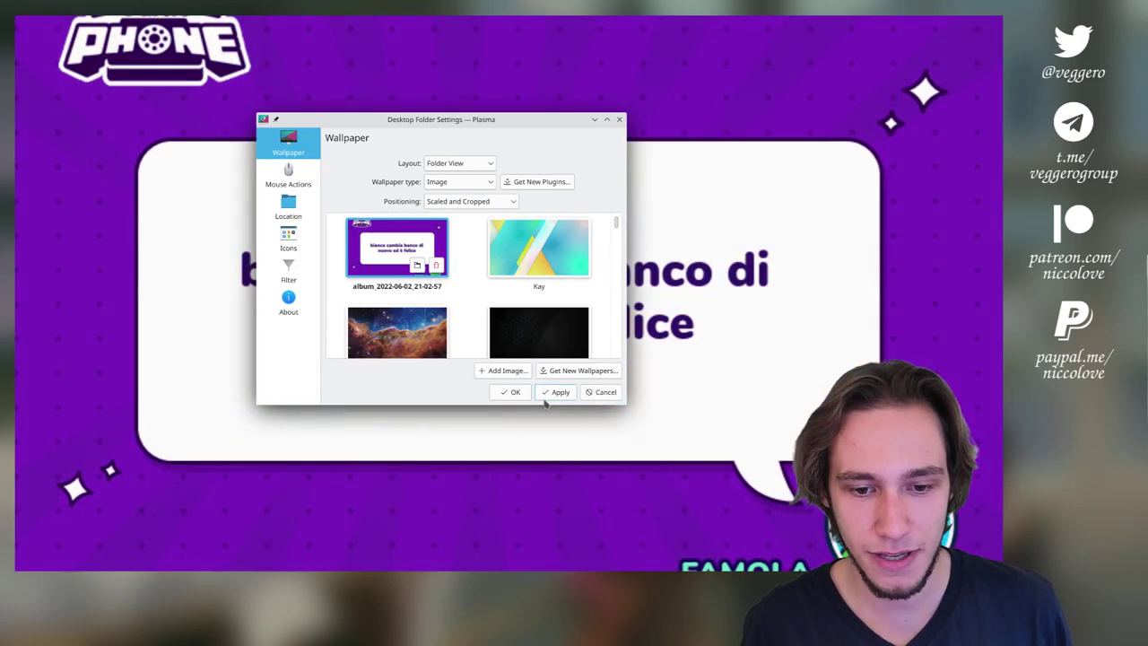
left_click(546, 398)
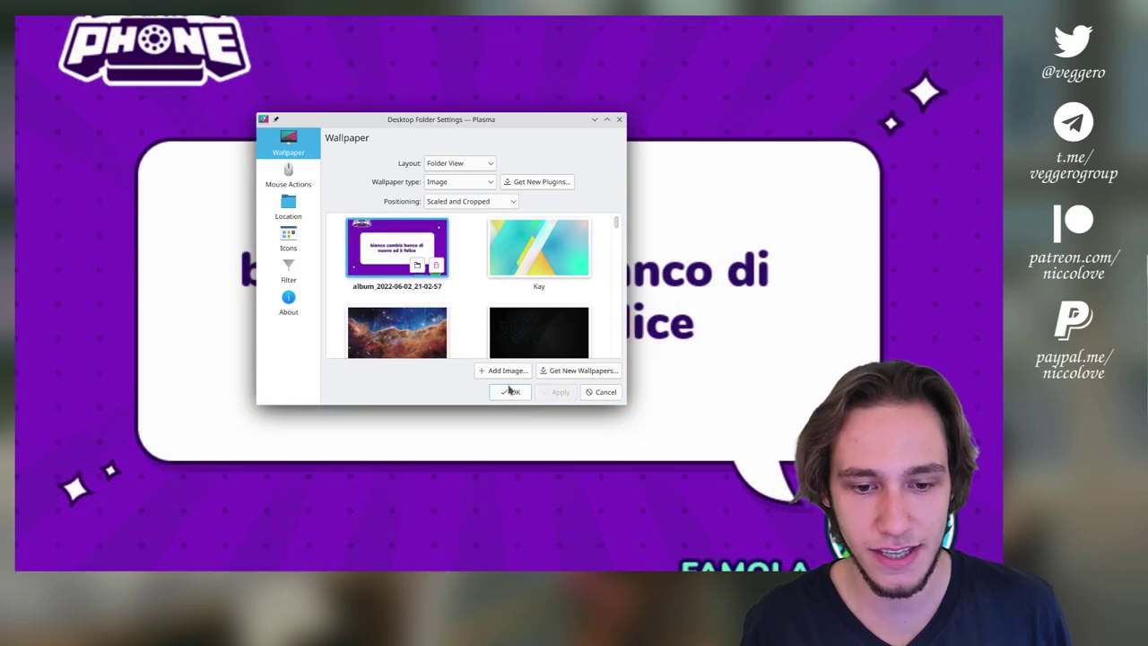
left_click(510, 391)
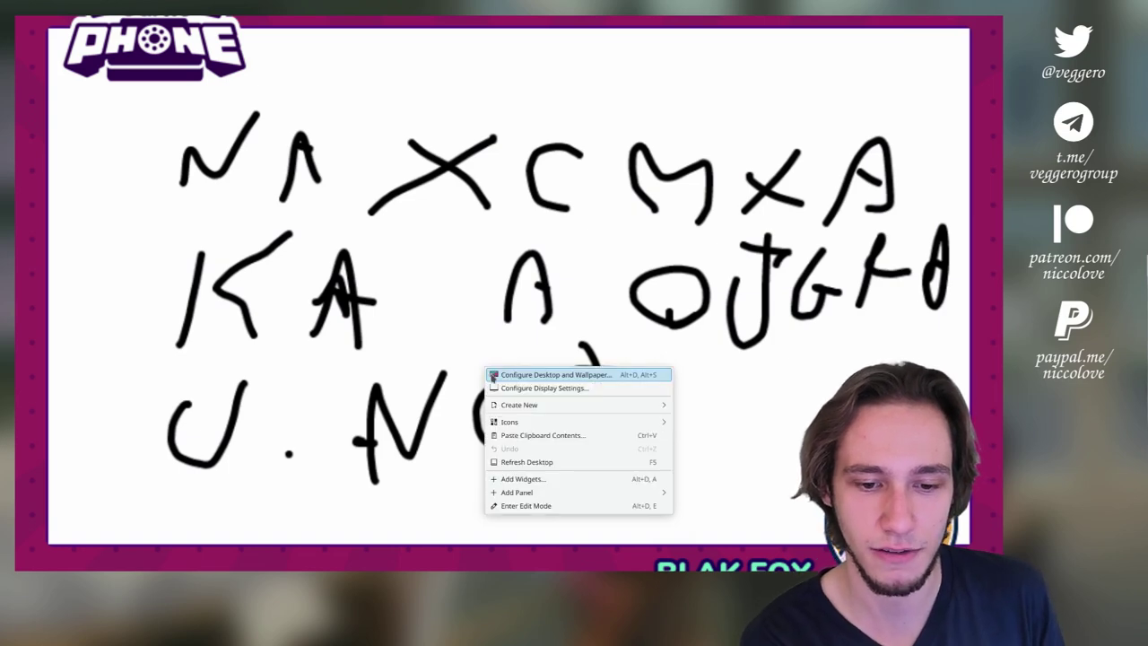
- Keep wallpaper type Image and apply the Kay wallpaper in place of the GIF, then OK
left_click(492, 375)
left_click(507, 216)
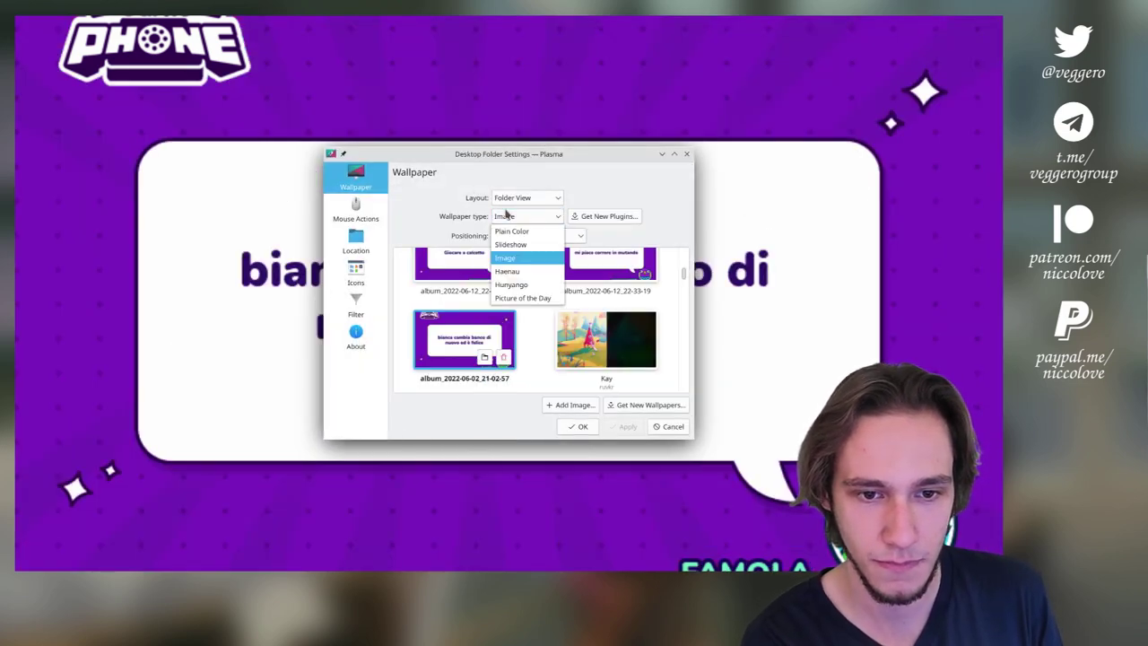
left_click(505, 257)
scroll(606, 359, "down", 5)
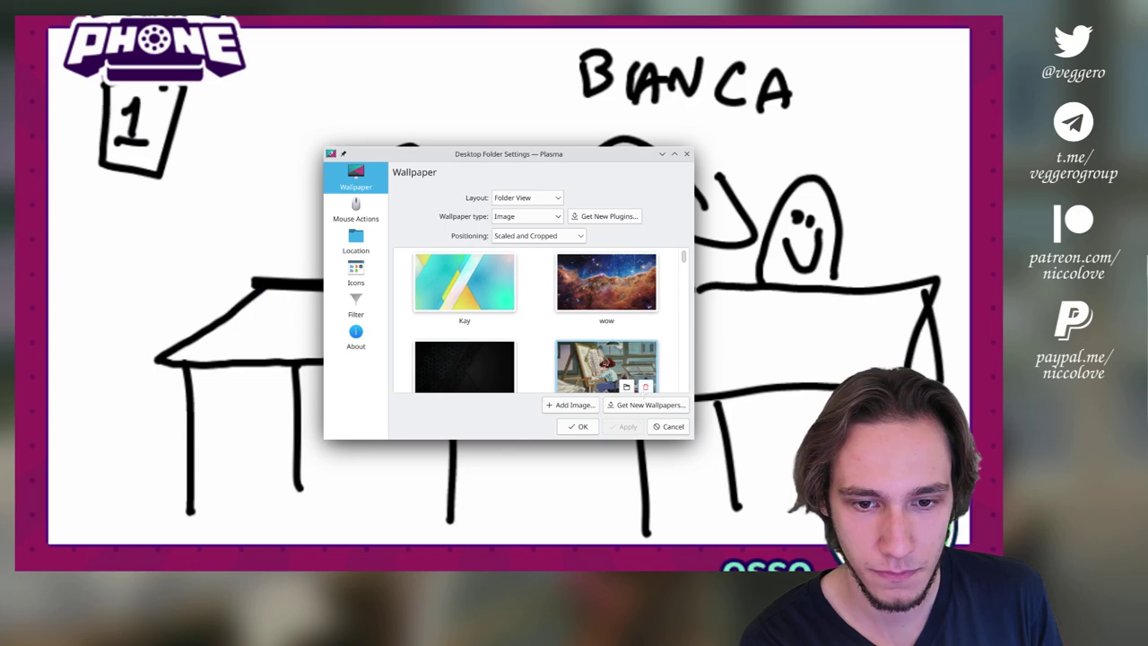
left_click(464, 282)
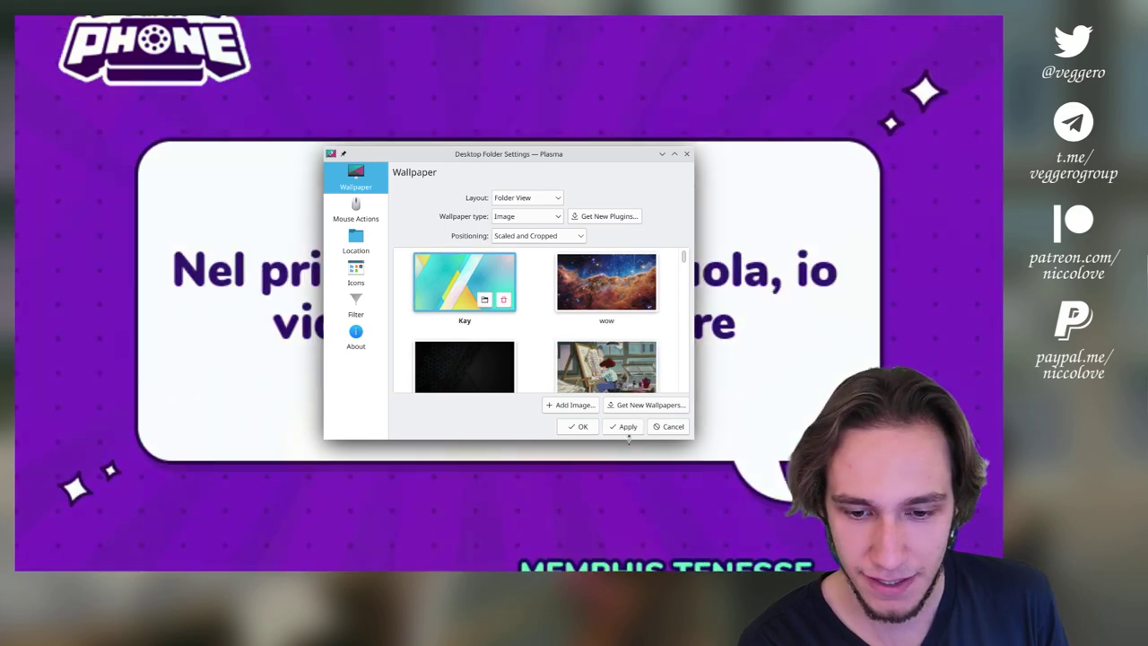
left_click(627, 427)
left_click(579, 427)
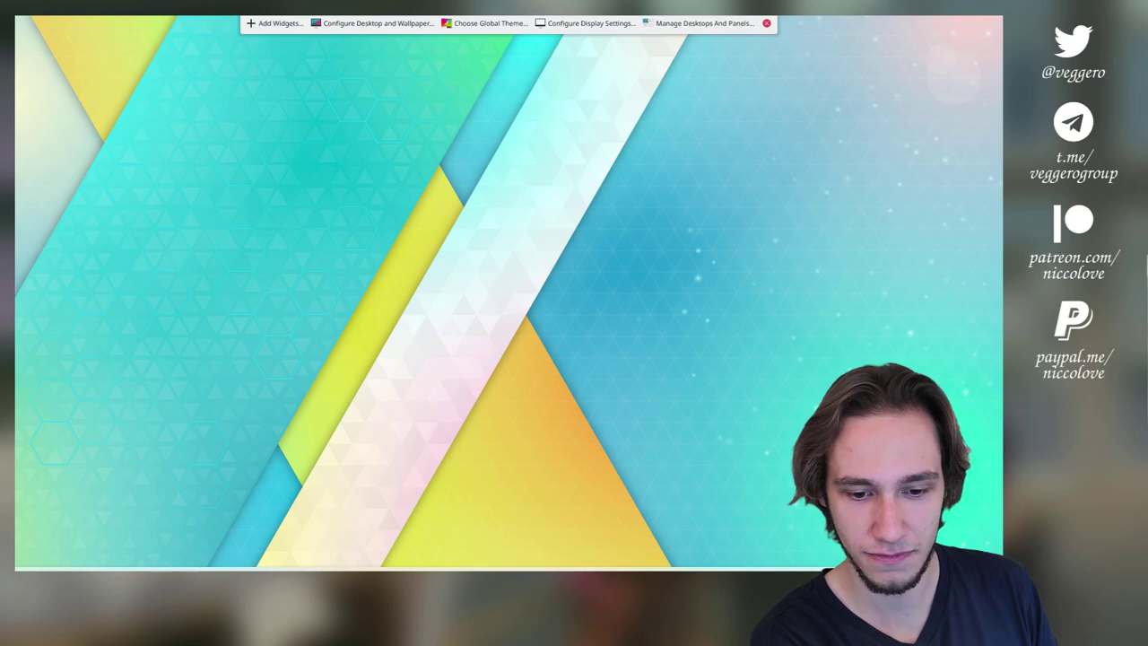
- Exit desktop edit mode with Escape and browse the Kickoff application launcher
key("Escape")
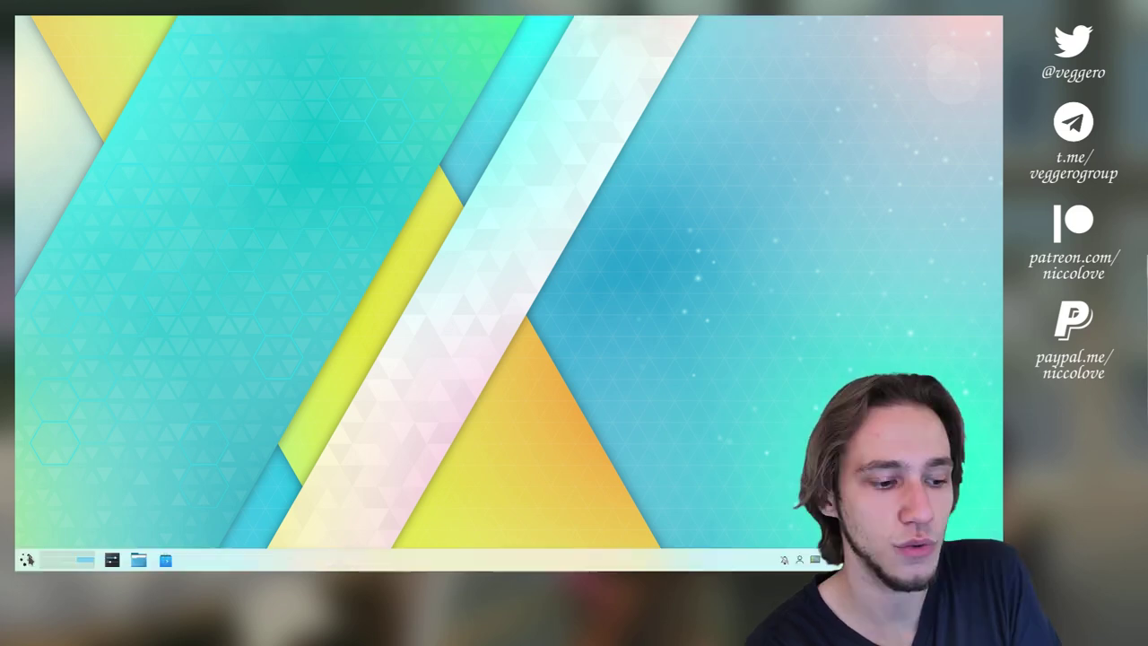
left_click(24, 565)
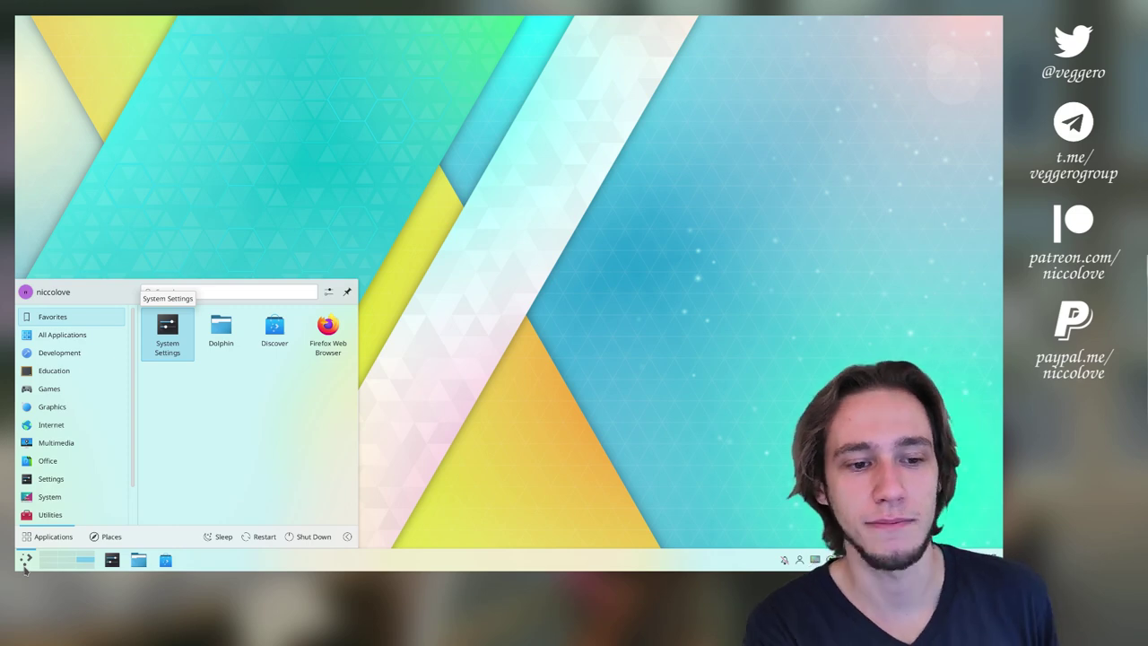
mouse_move(108, 372)
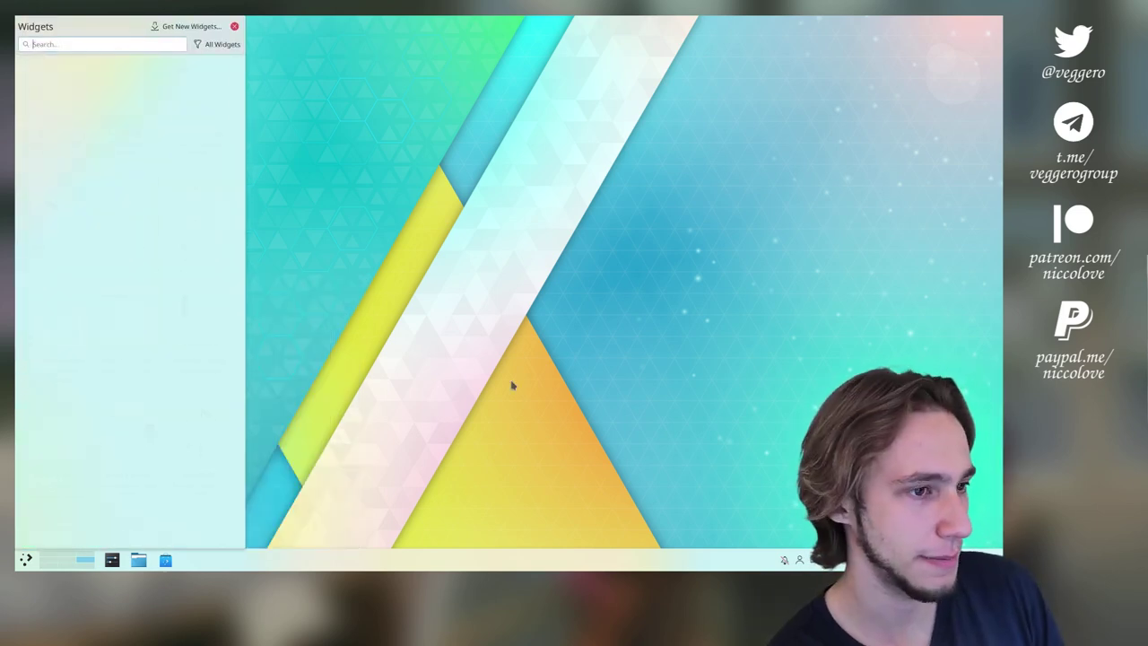
- Search widgets for 'time' and place the Timer widget on the desktop
type("ime")
left_click_drag(56, 216, 463, 274)
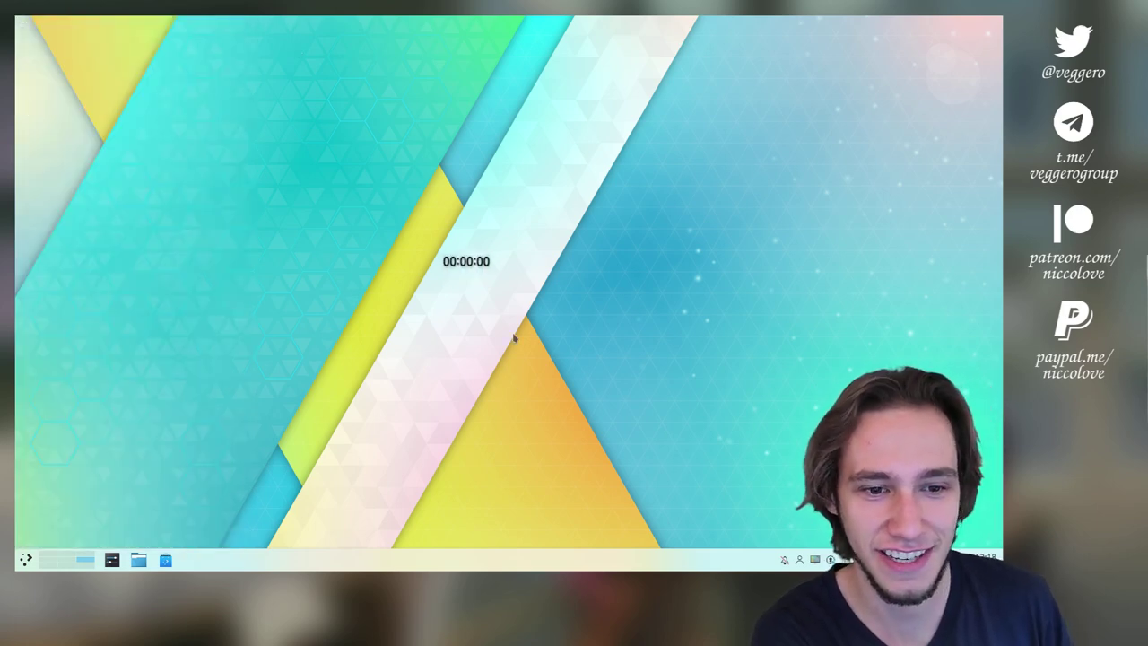
left_click(235, 26)
- Start a 00:10:00 countdown from the Timer widget's right-click menu
right_click(473, 261)
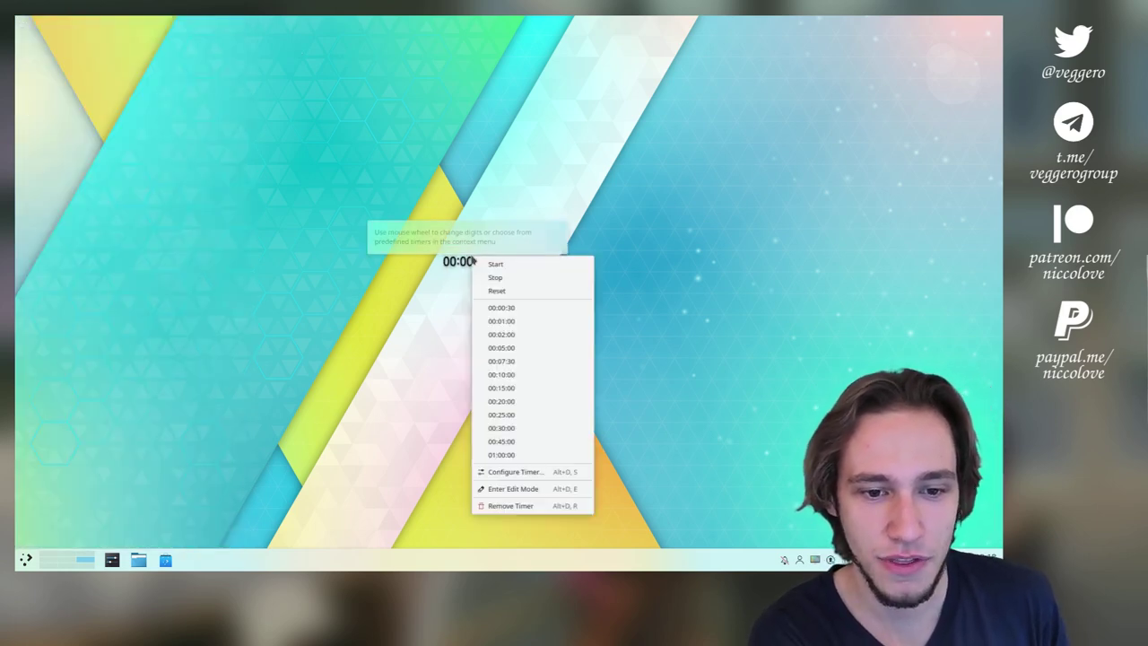
left_click(518, 377)
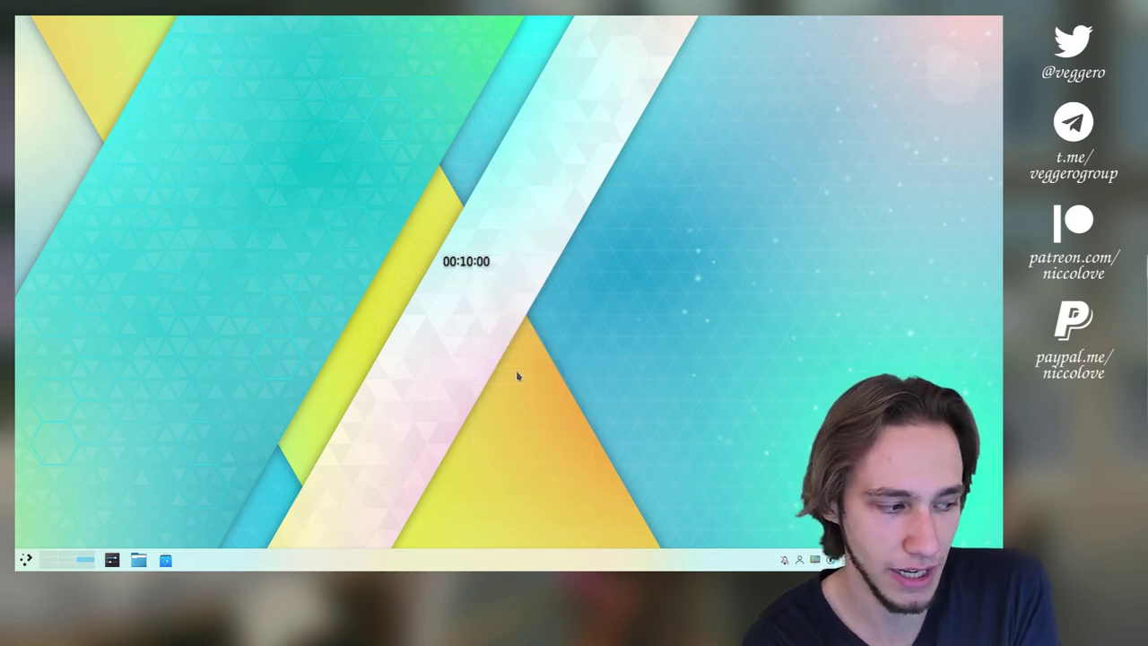
right_click(489, 262)
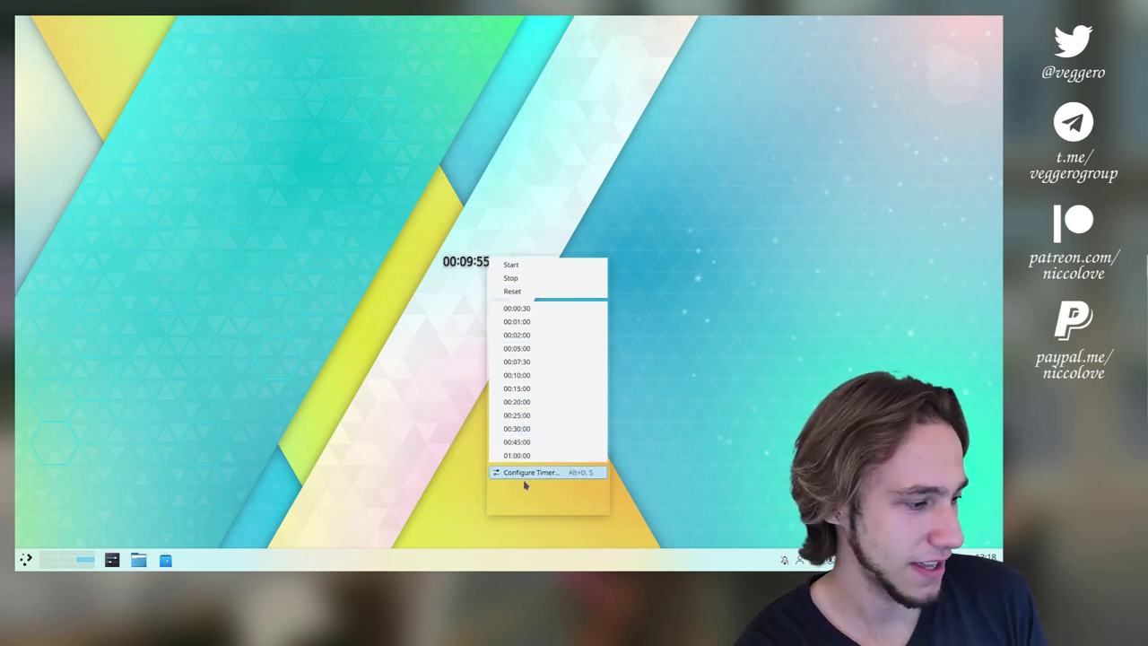
left_click(435, 318)
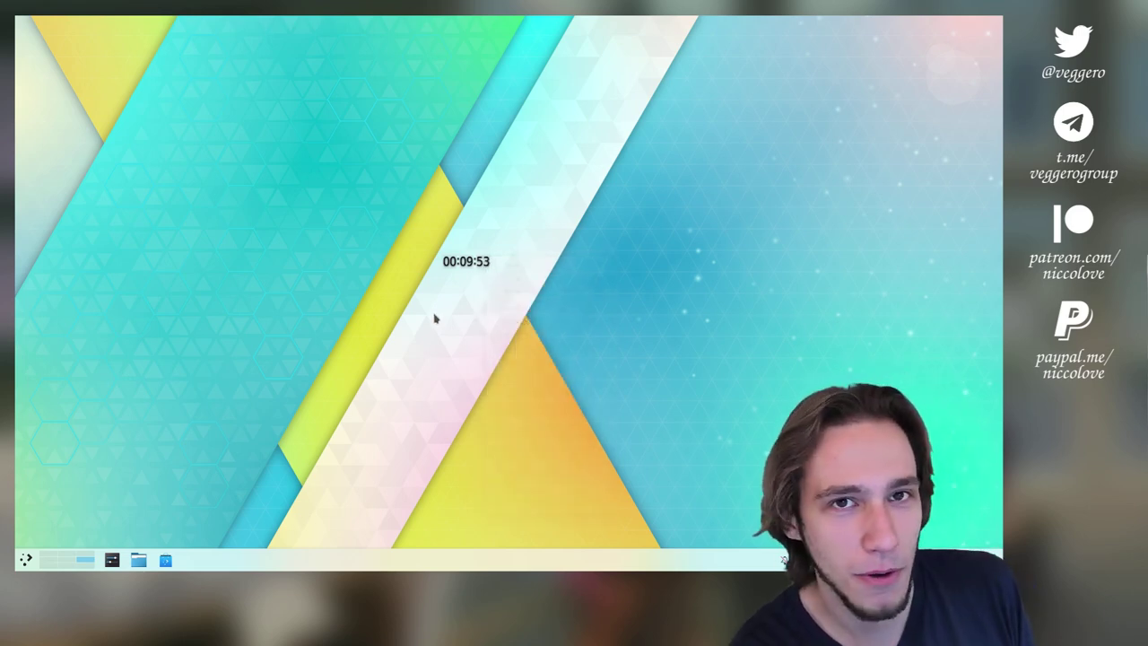
right_click(480, 261)
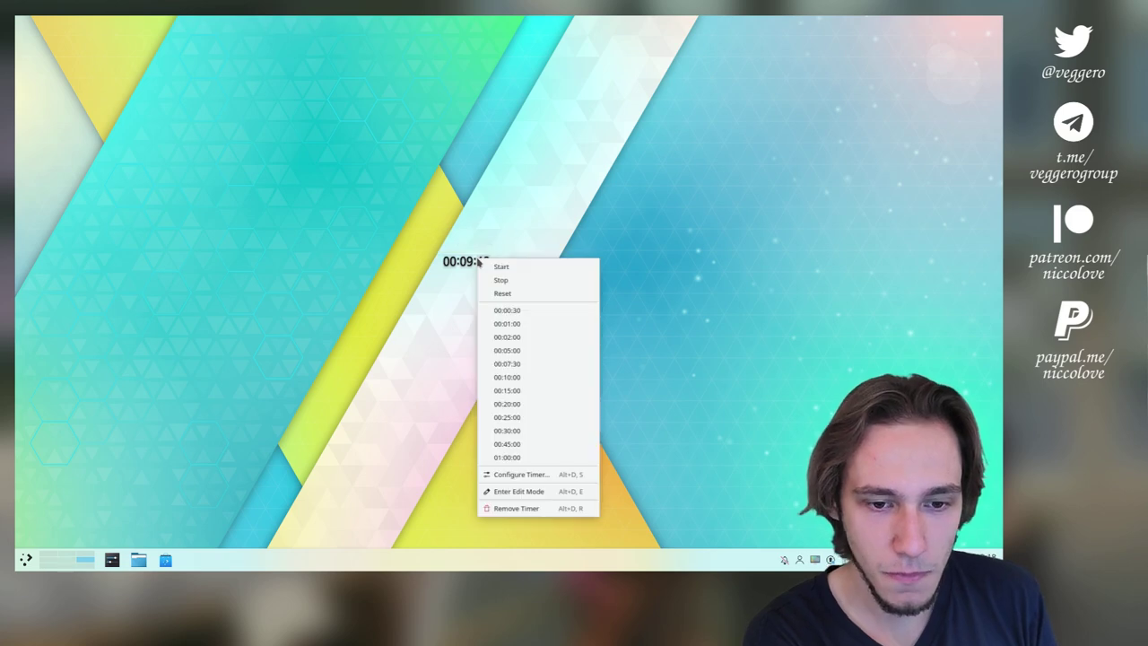
- In Timer Settings, review the predefined timers and enable Execute command under Advanced
left_click(511, 475)
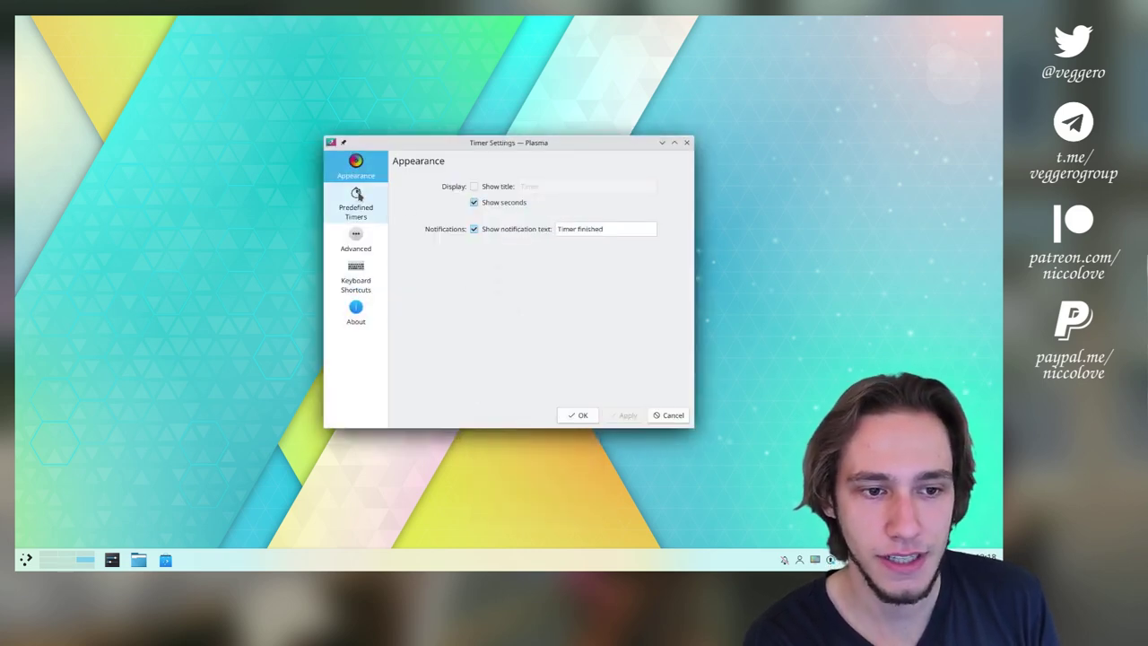
left_click(357, 201)
scroll(482, 306, "down", 2)
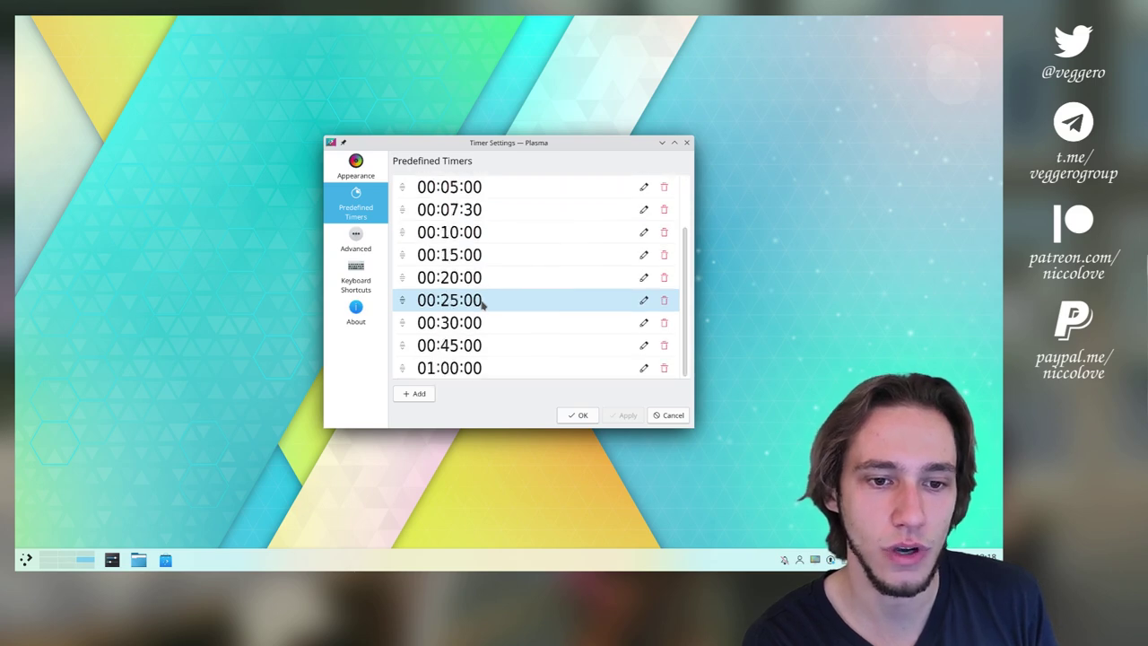
scroll(482, 302, "up", 2)
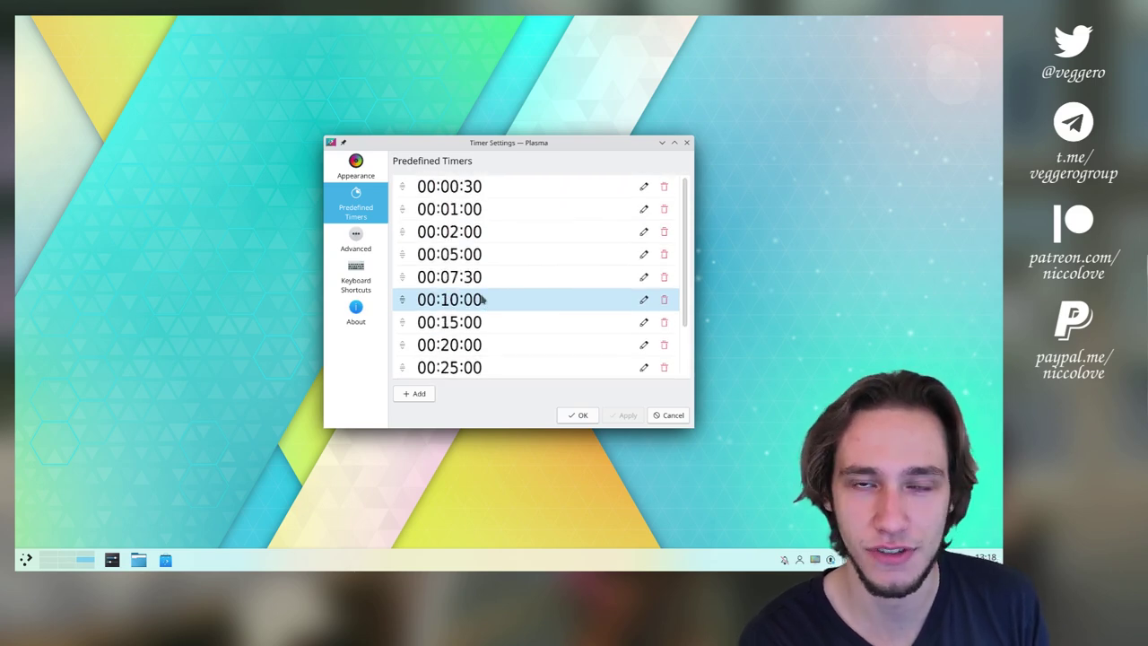
left_click(350, 240)
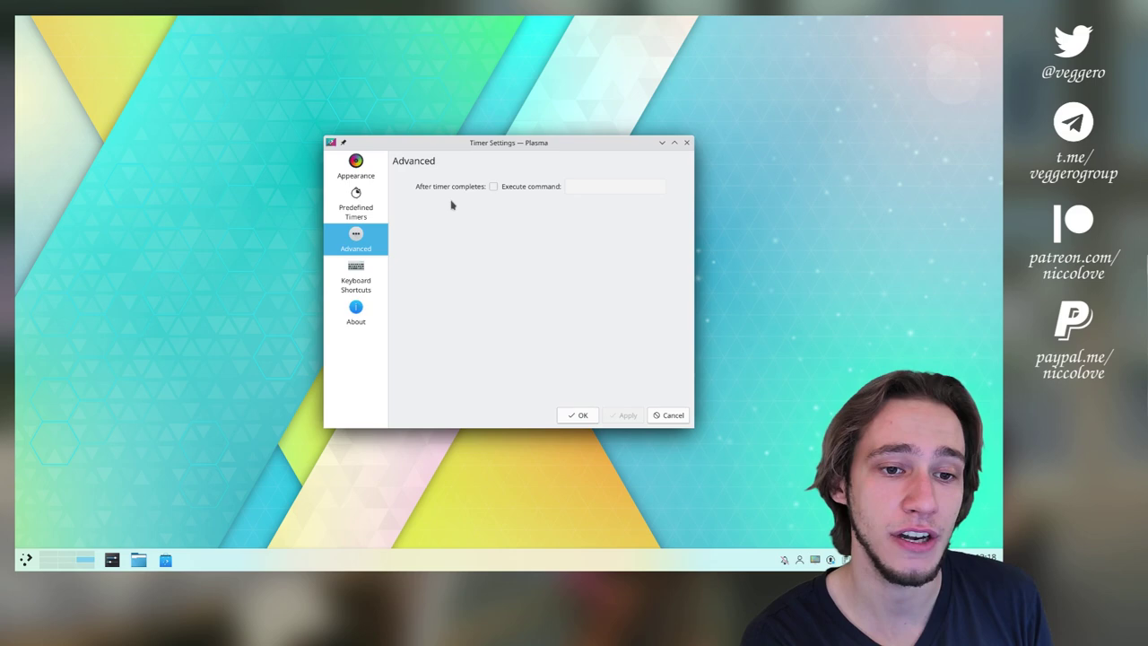
left_click(503, 191)
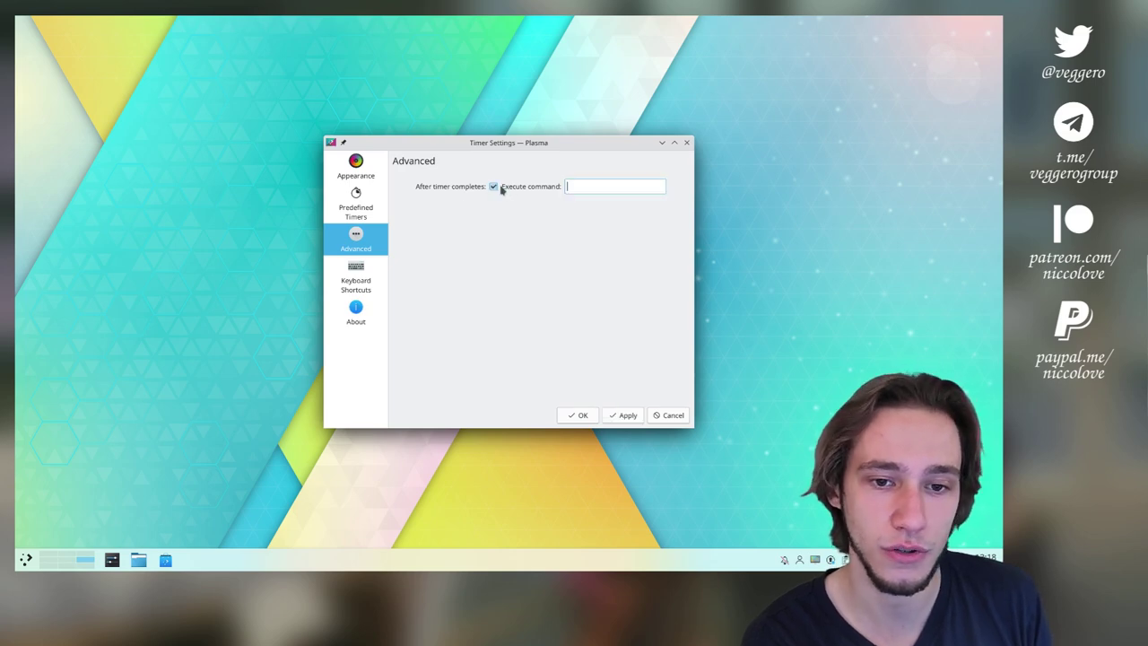
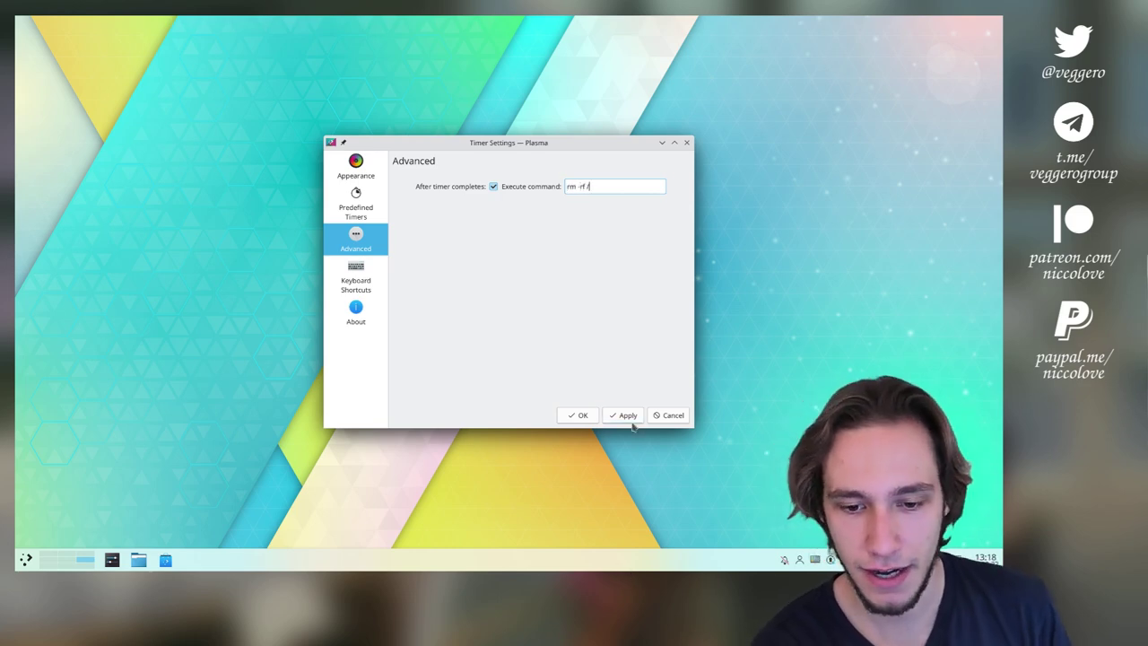
- Confirm the Timer Settings so the countdown runs large on the desktop
key("Return")
mouse_move(467, 272)
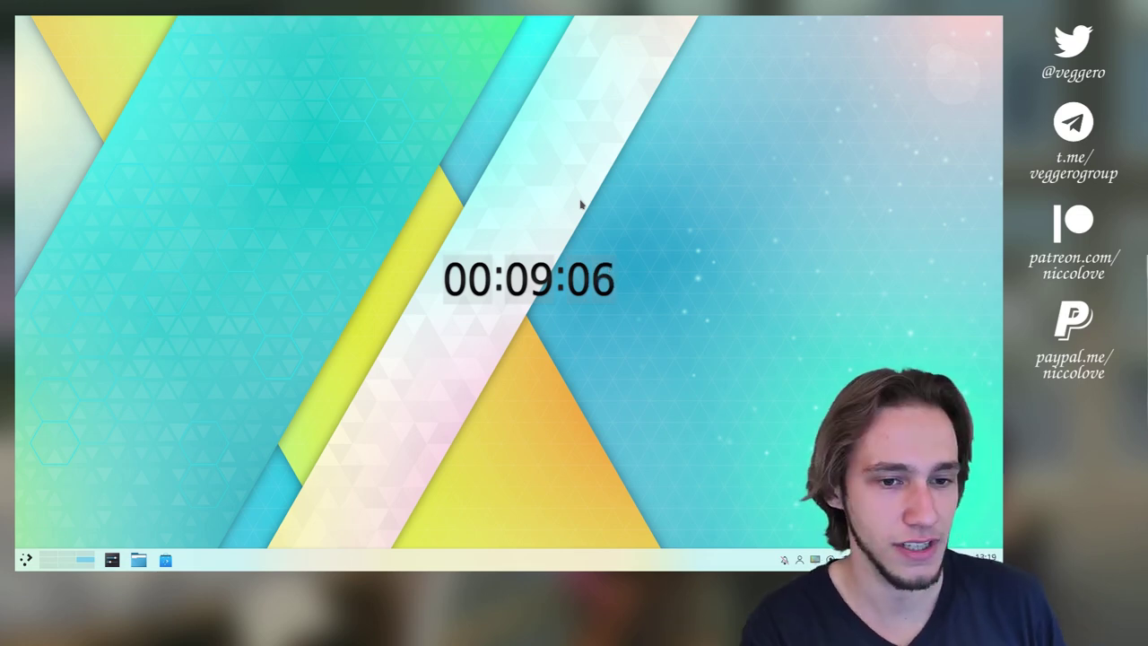
- Search the application launcher for 'au' and select the Aura Browser result
key("super")
type("au")
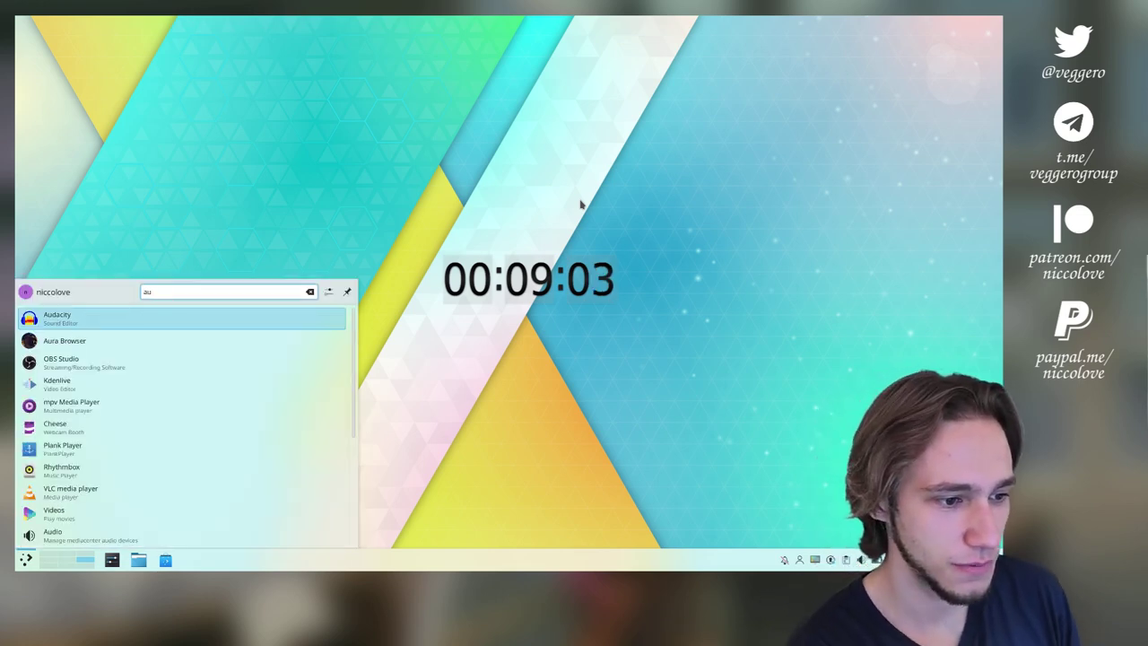
key("Down")
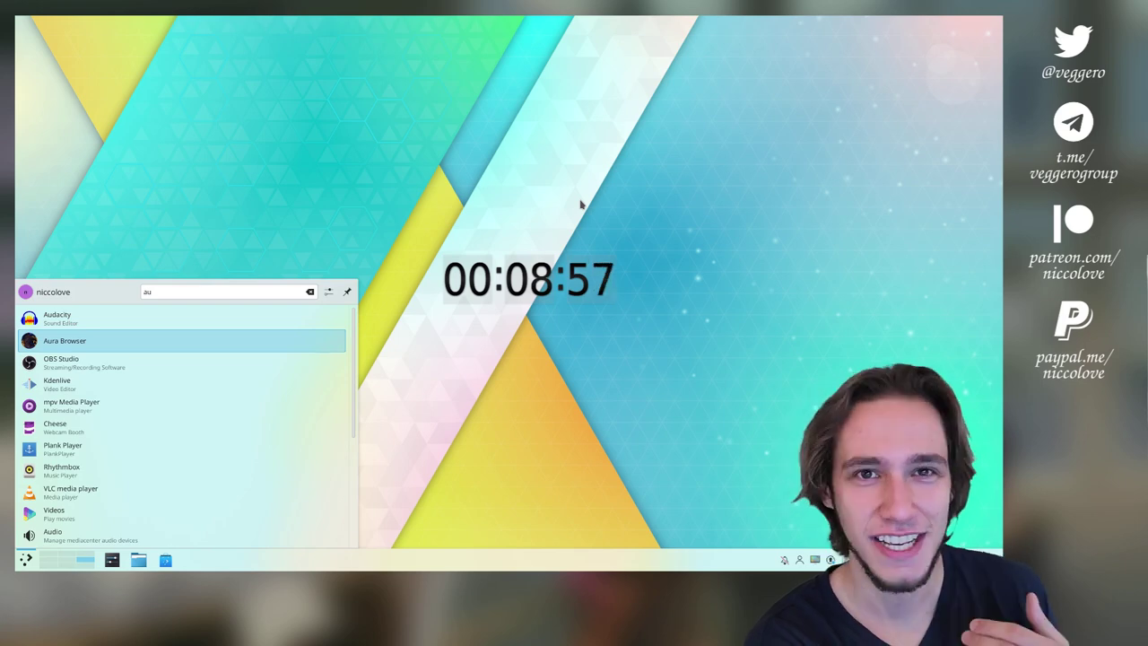
key("Escape")
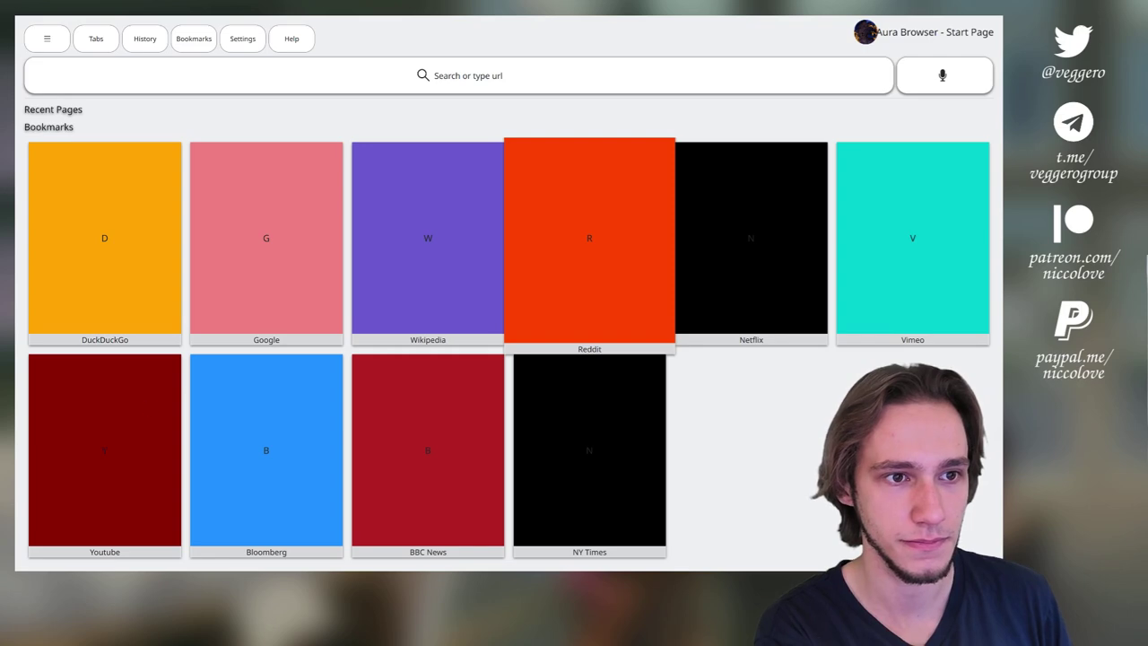
- Close the Aura Browser window from the window overview, returning to the timer desktop
key("super")
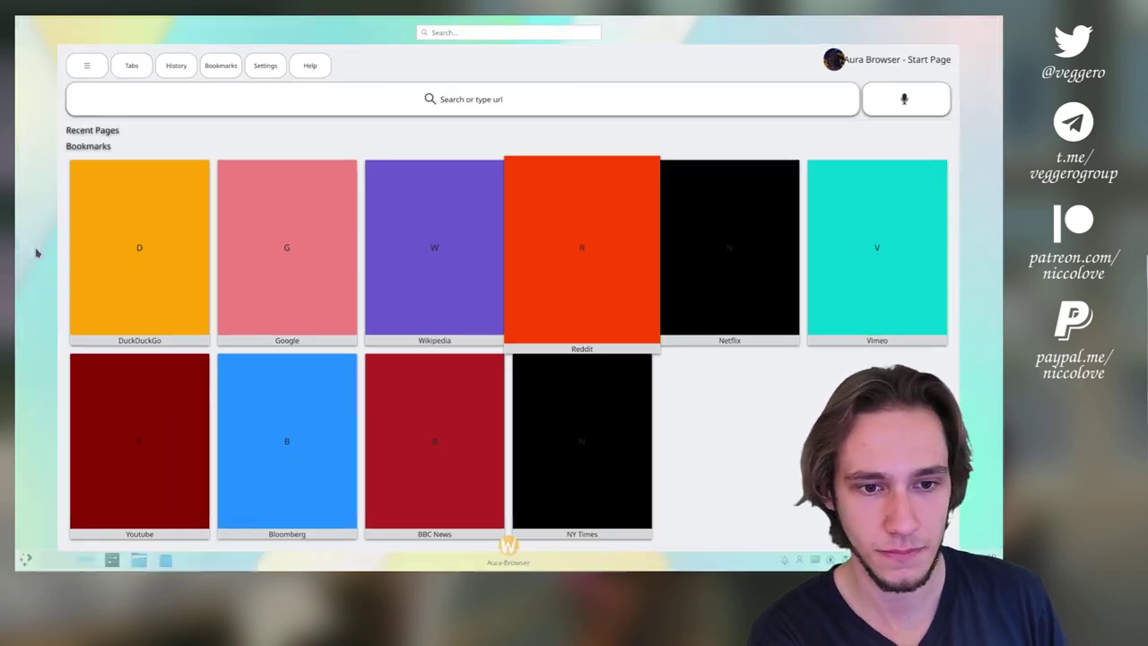
left_click(937, 62)
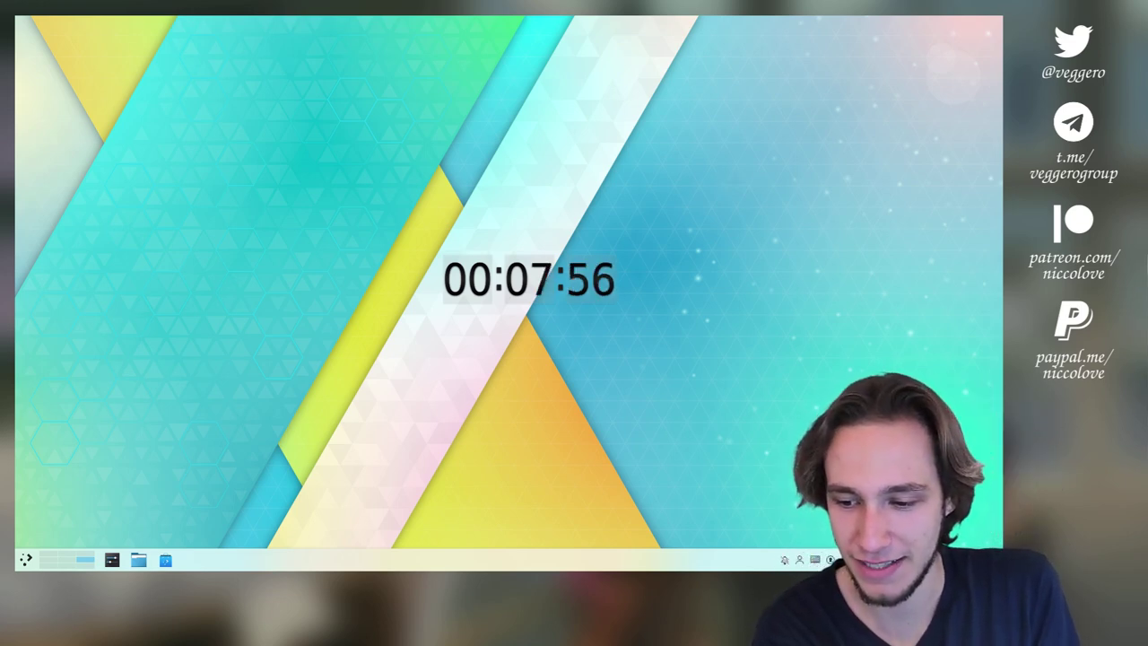
- Expand the system tray's hidden items and bring up Night Color Control's options
left_click(847, 560)
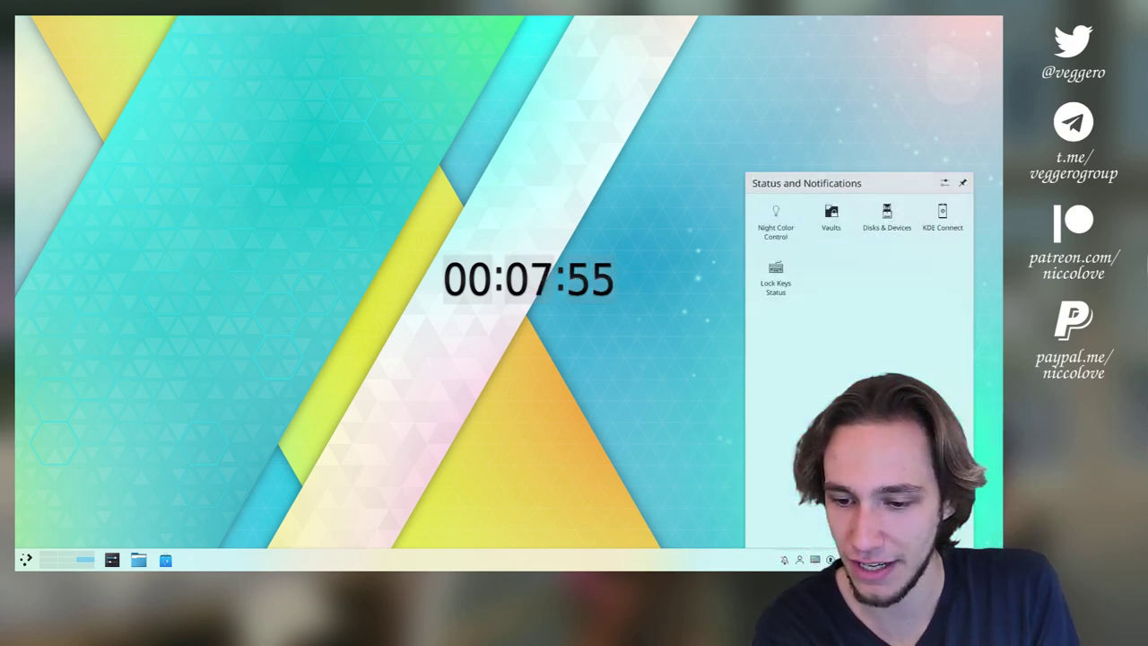
right_click(777, 230)
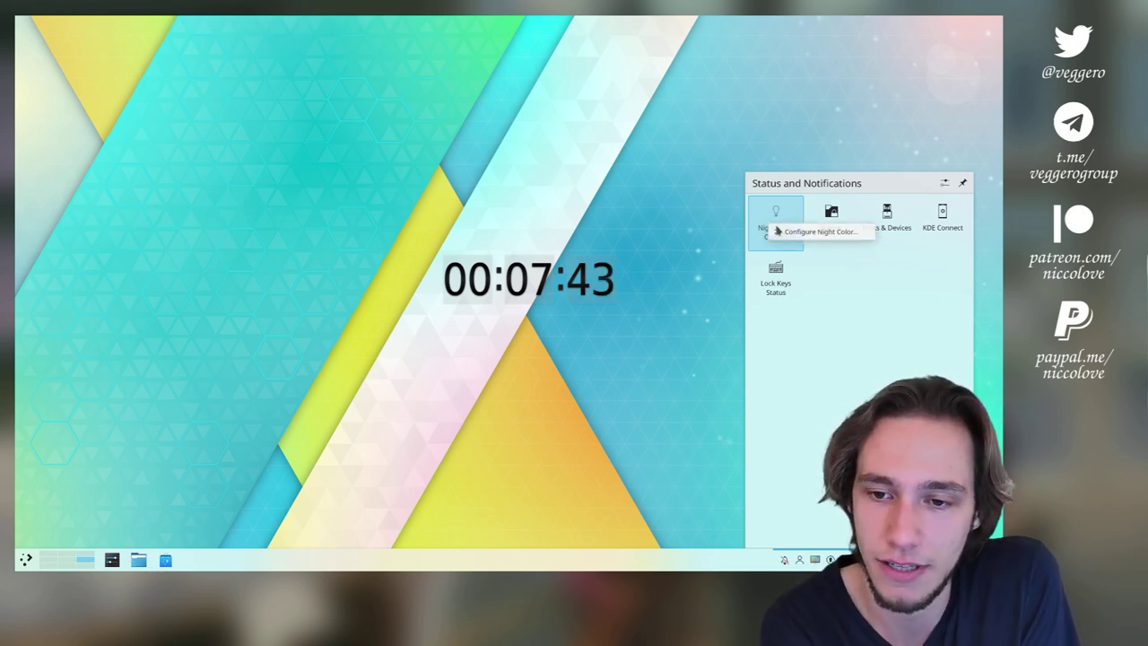
- Open Night Color configuration and try 'Sunset and sunrise at current location' switching
left_click(790, 232)
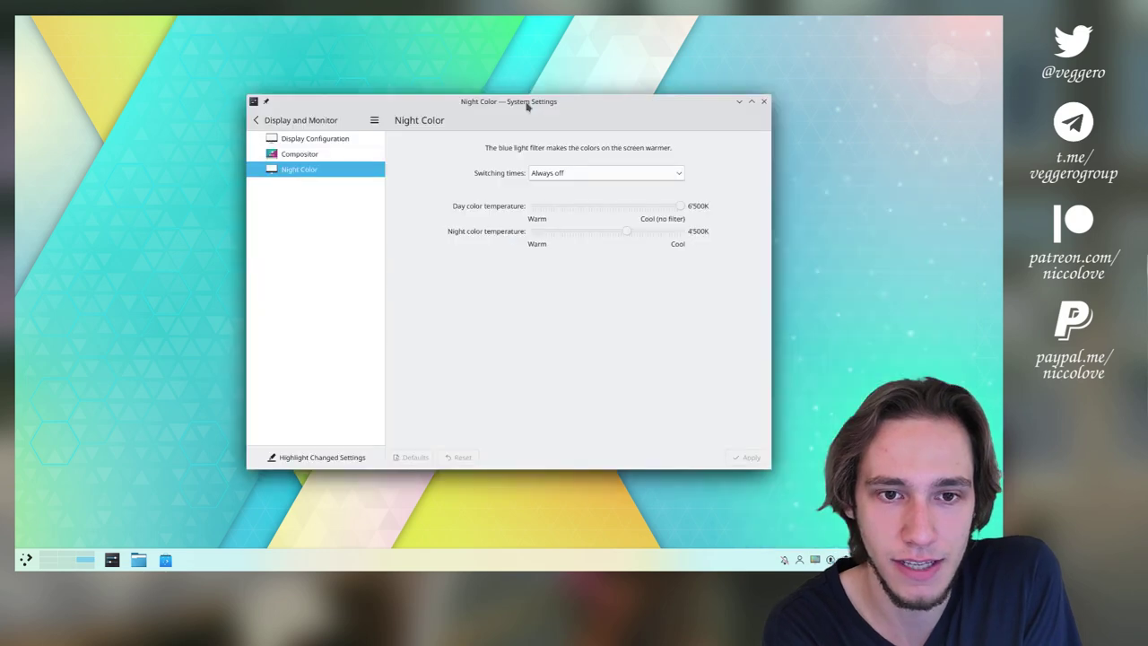
left_click(586, 173)
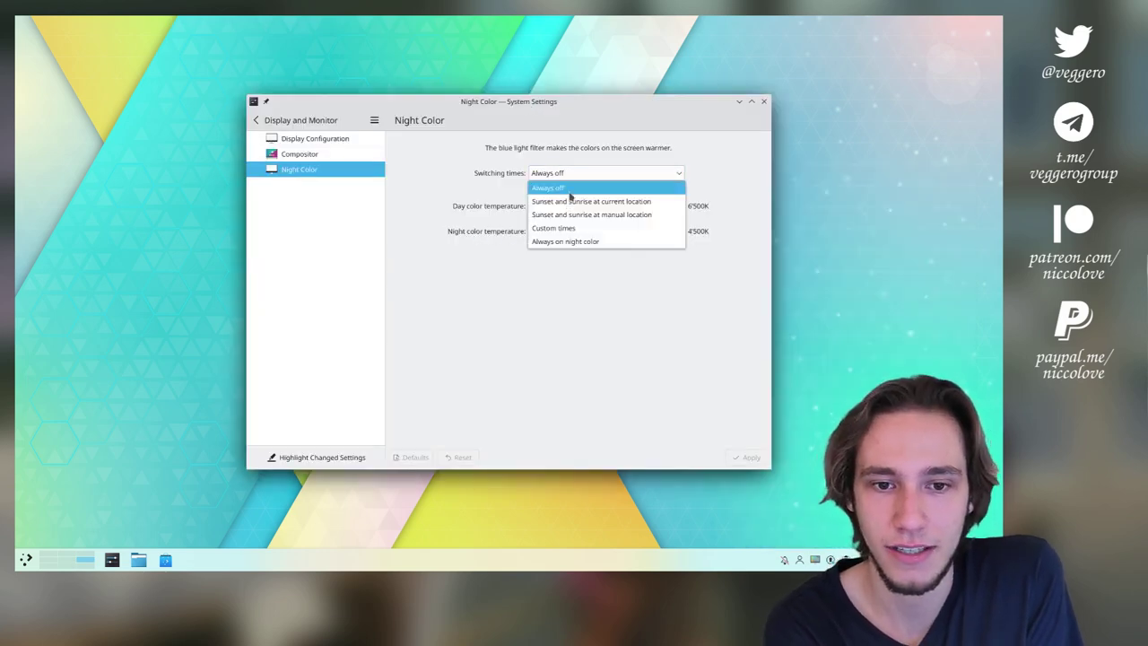
left_click(565, 205)
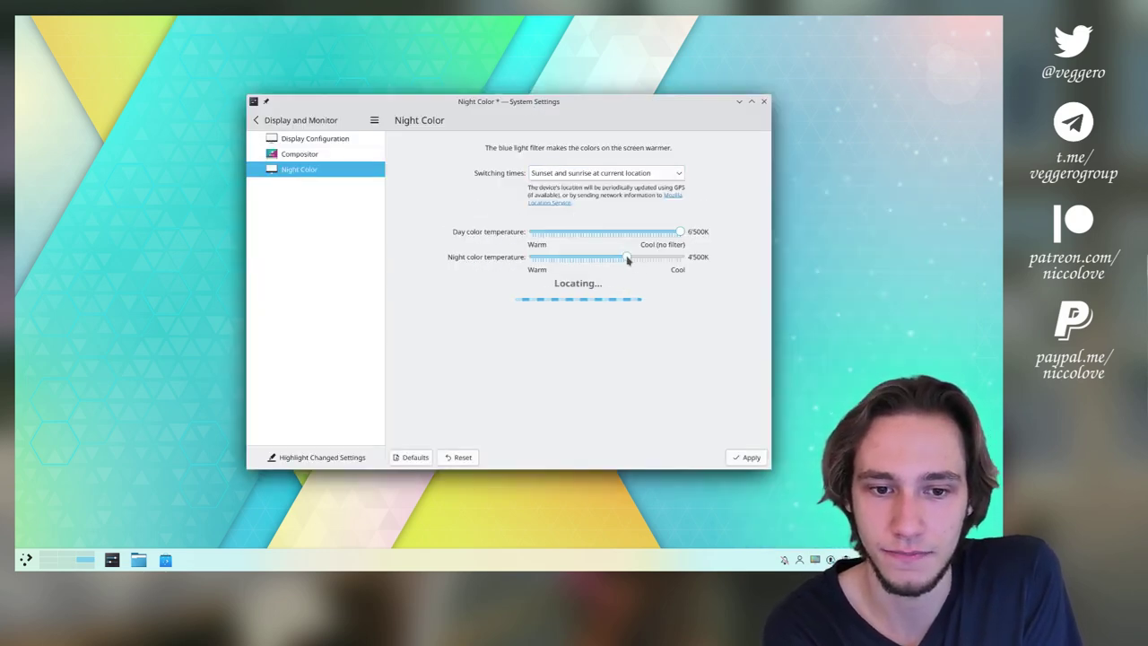
- Adjust the temperature sliders to a 3800K day and 2300K night
left_click_drag(592, 263, 686, 270)
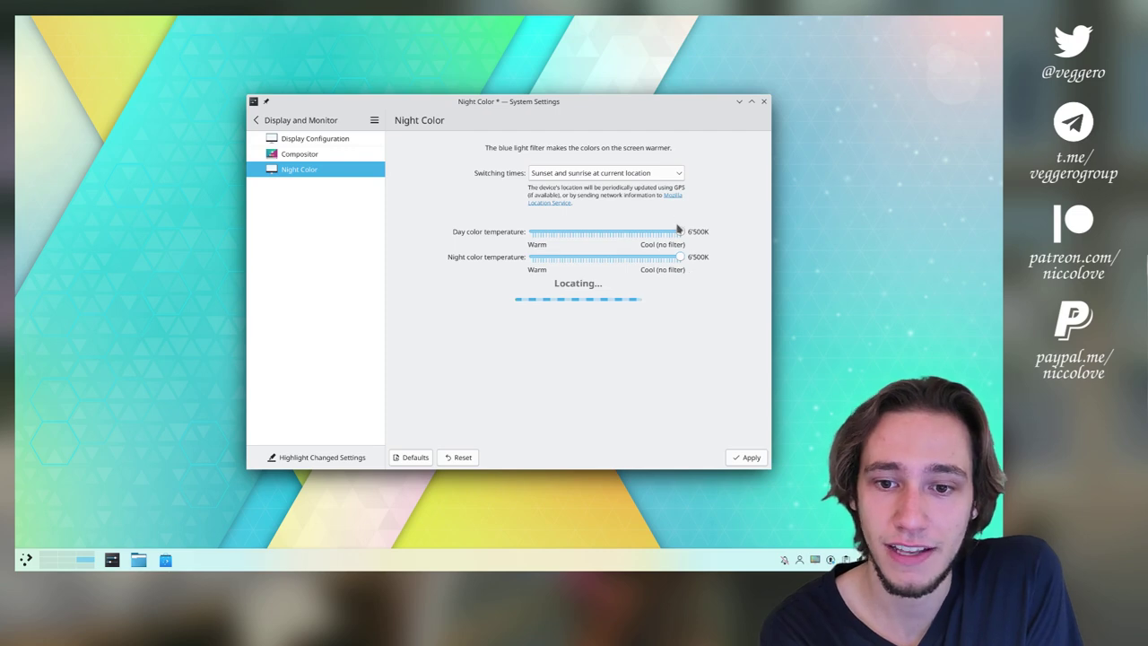
left_click_drag(679, 232, 599, 245)
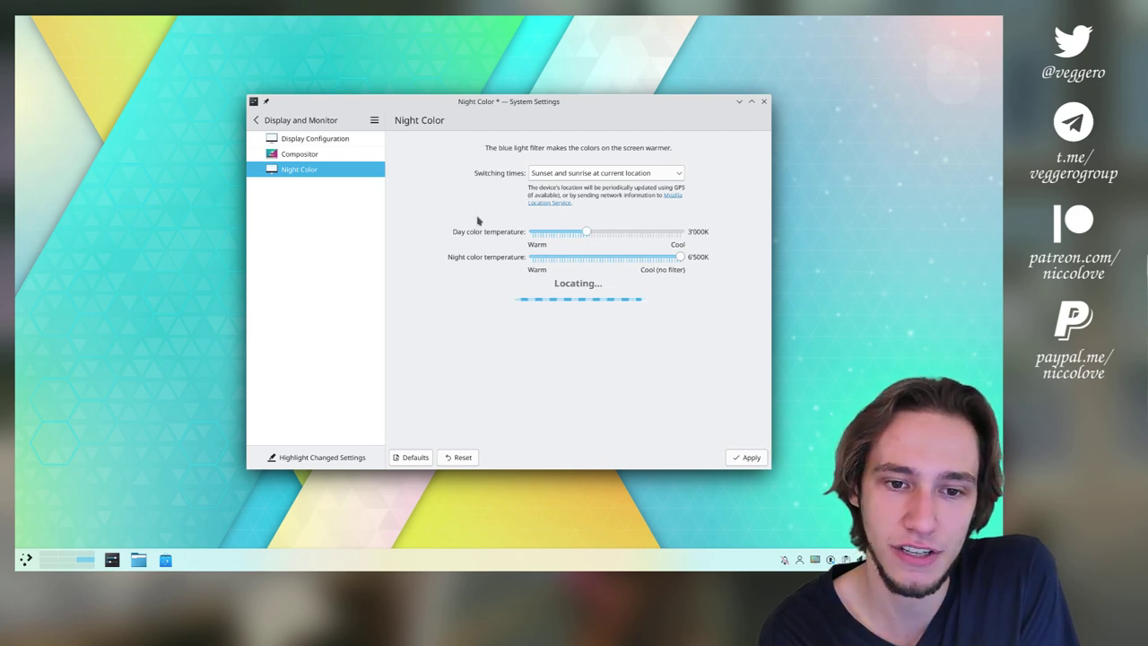
left_click(577, 257)
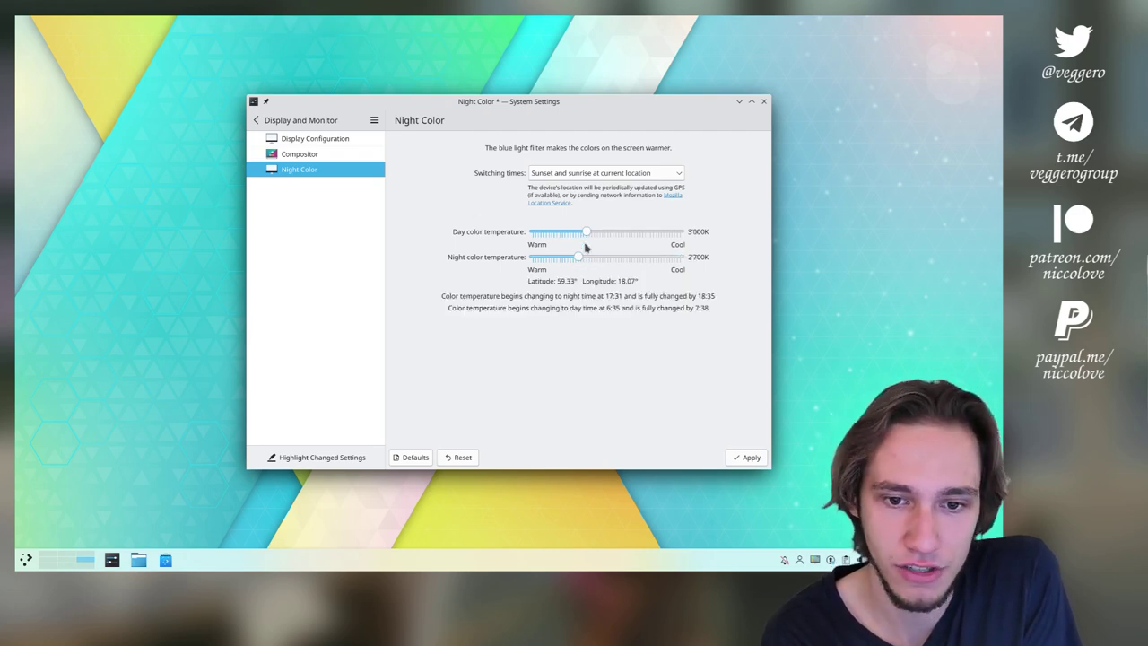
left_click_drag(587, 233, 640, 239)
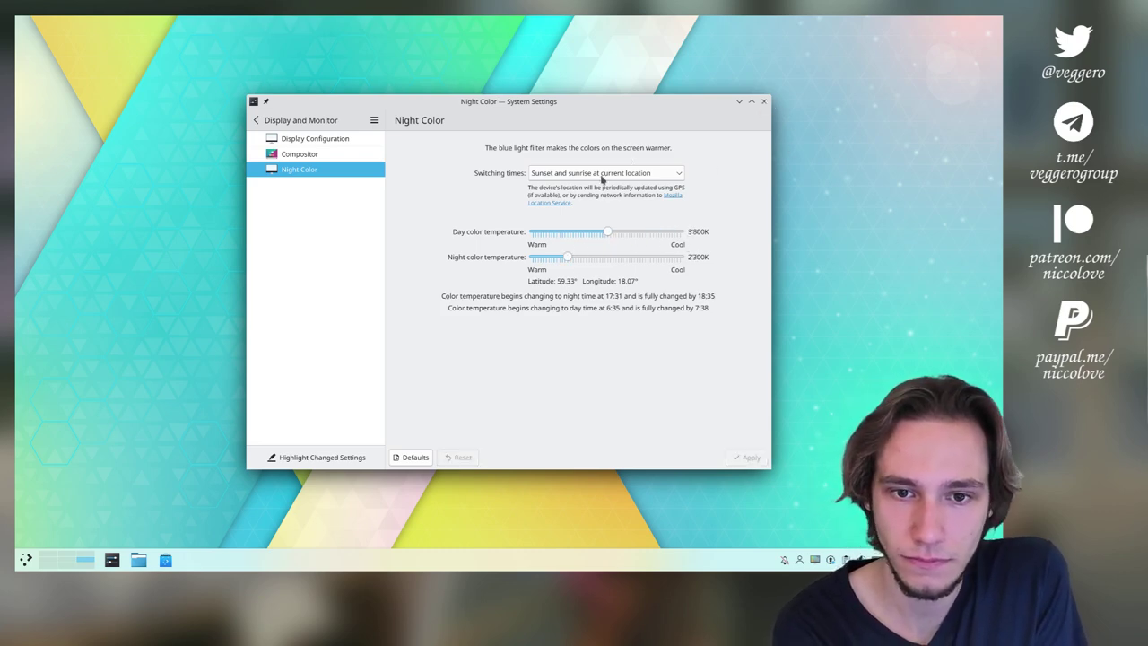
- Set Night Color switching times to Always off and apply
left_click(602, 179)
left_click(548, 186)
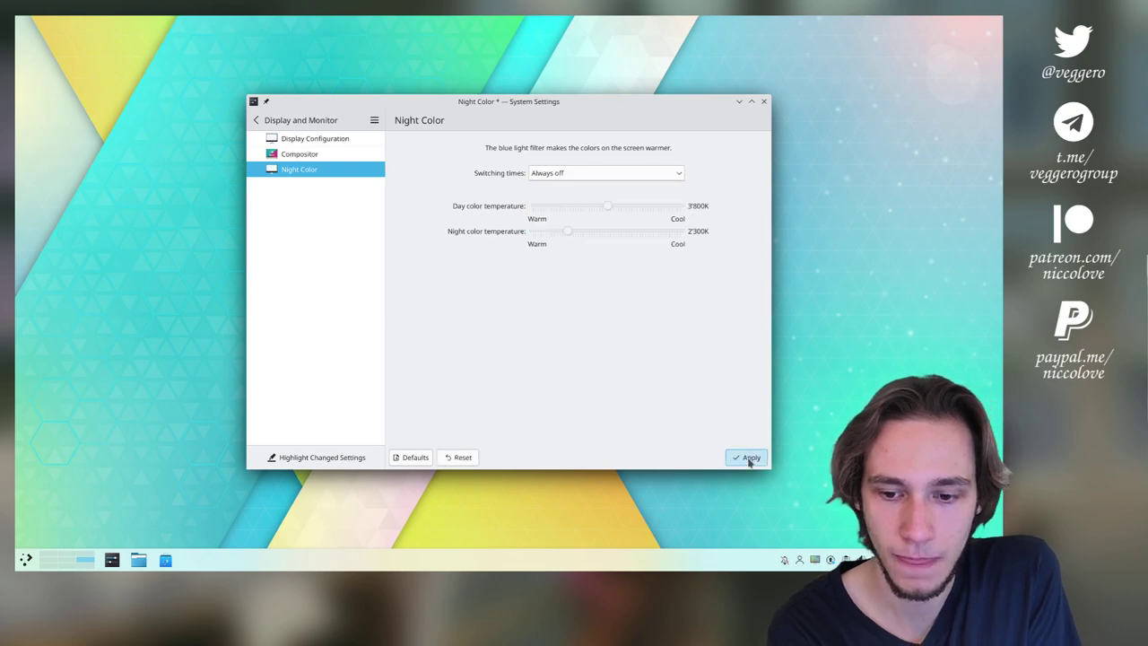
left_click(750, 461)
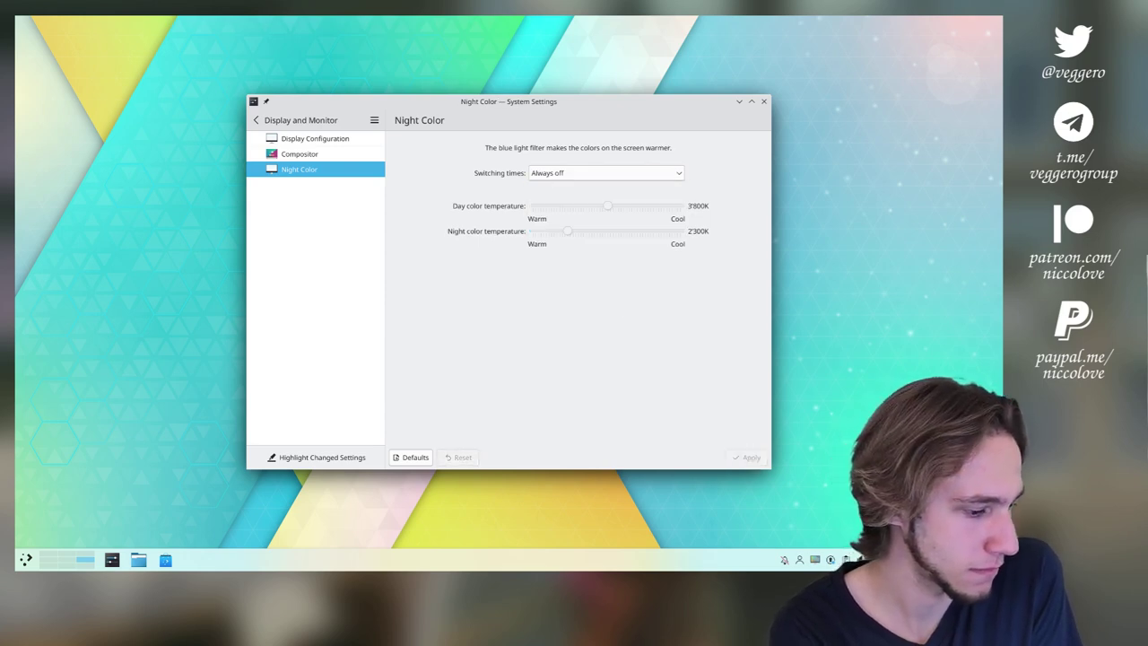